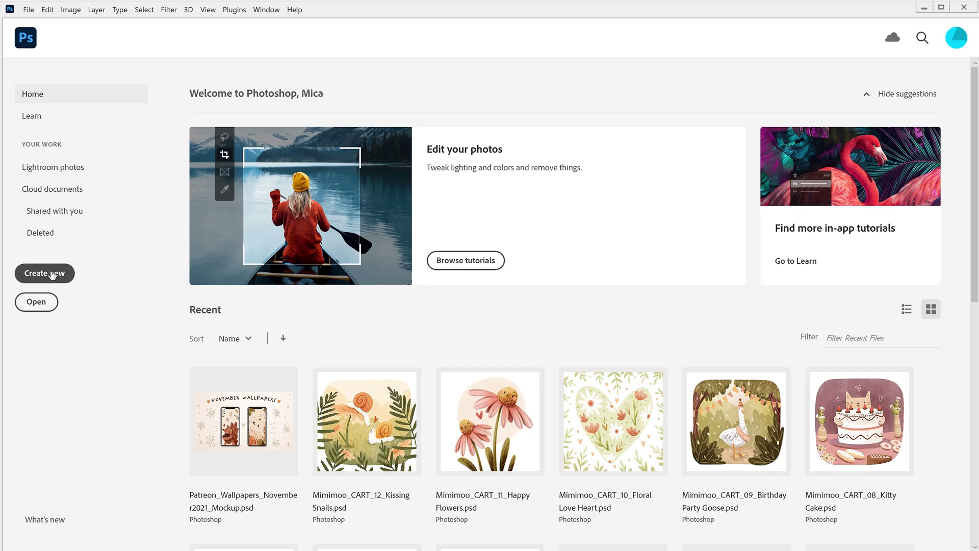
- Create a blank Untitled-1 canvas, 3840 px wide by 2160 px high, at 72 pixels/inch
click(52, 275)
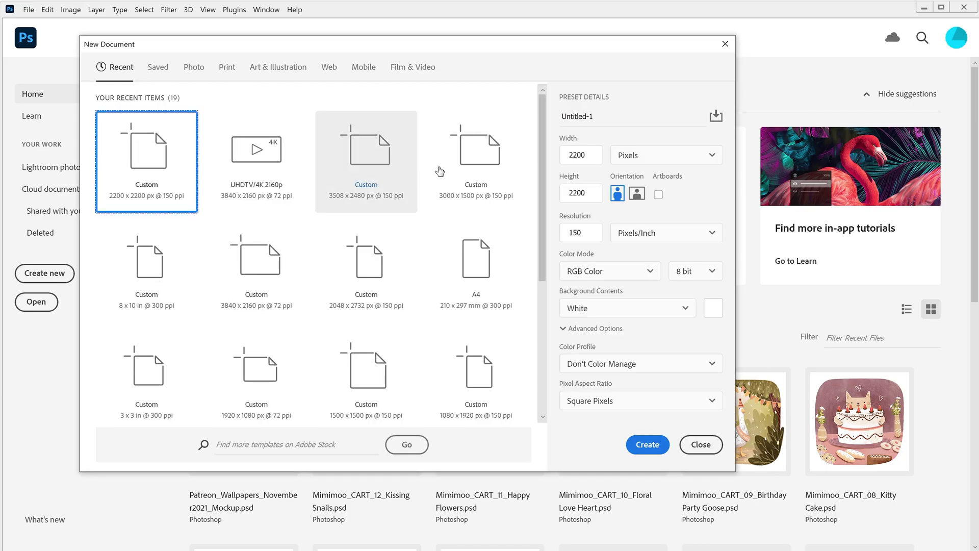
click(587, 156)
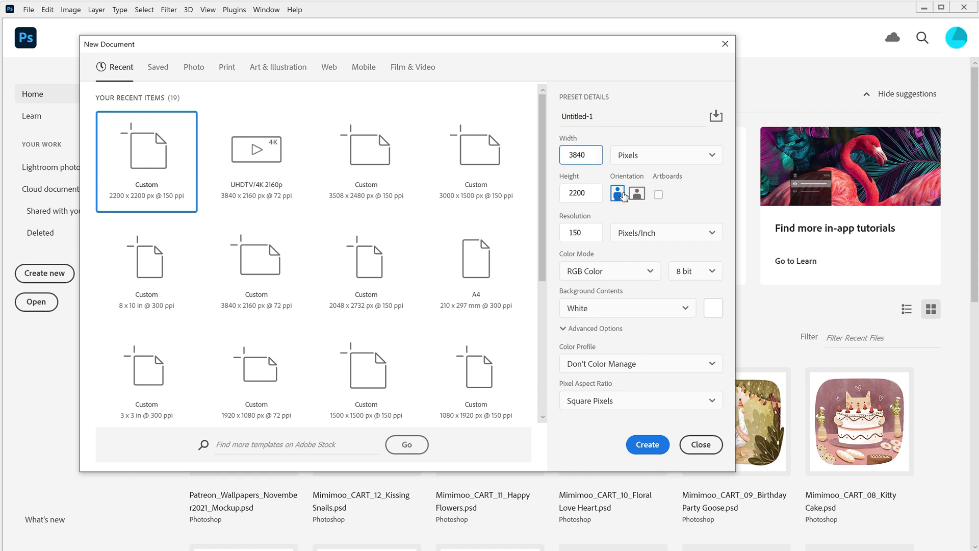
click(591, 192)
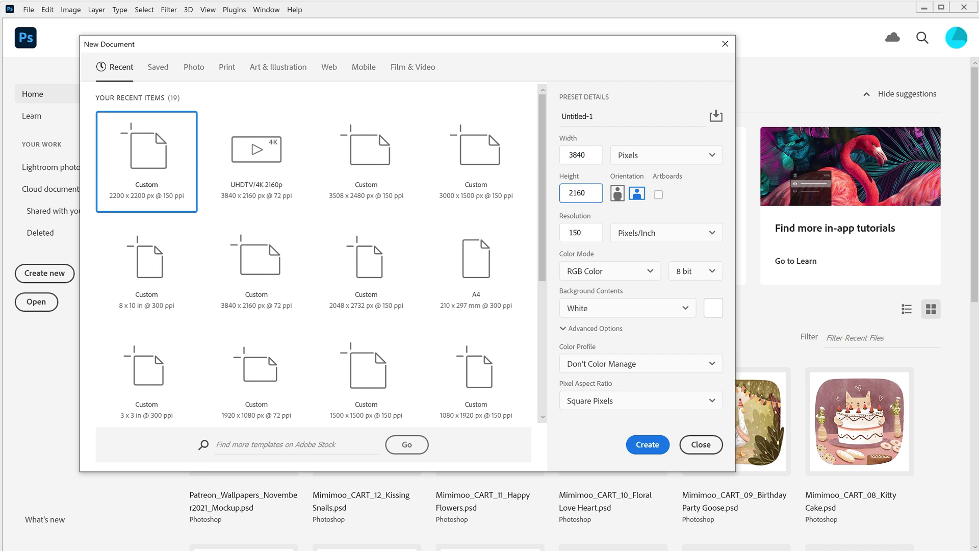
double_click(589, 235)
text(72)
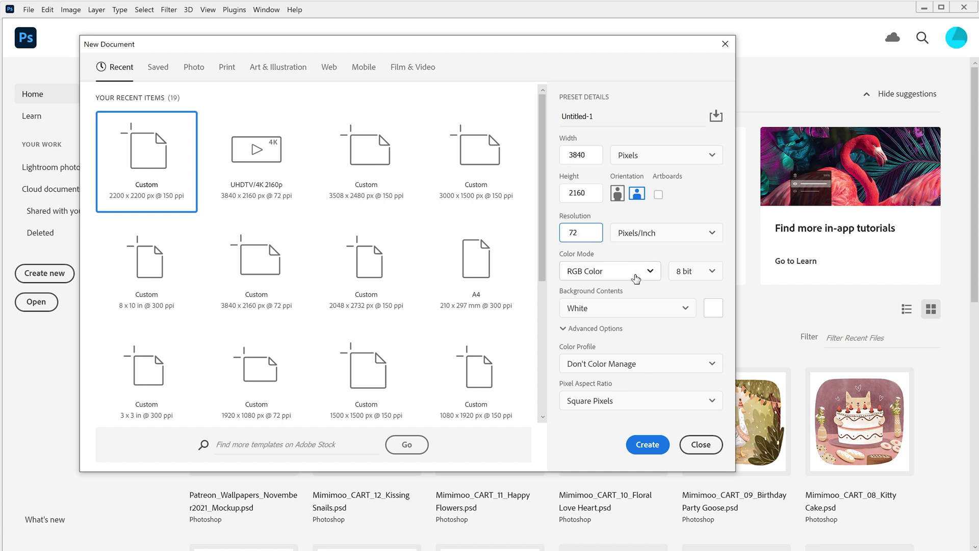
click(633, 258)
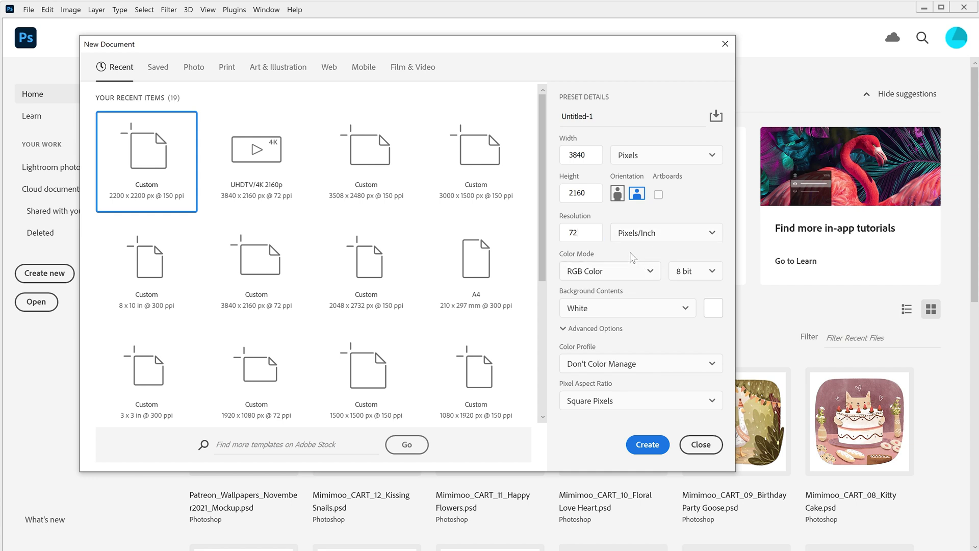
click(655, 449)
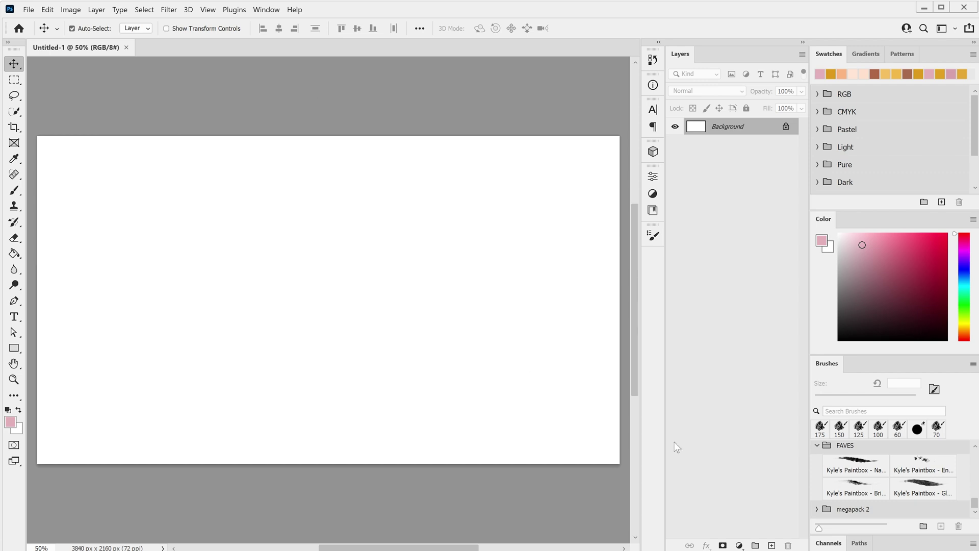
- Add a layer and place thumb10.png, scaled up to fill the canvas
click(772, 545)
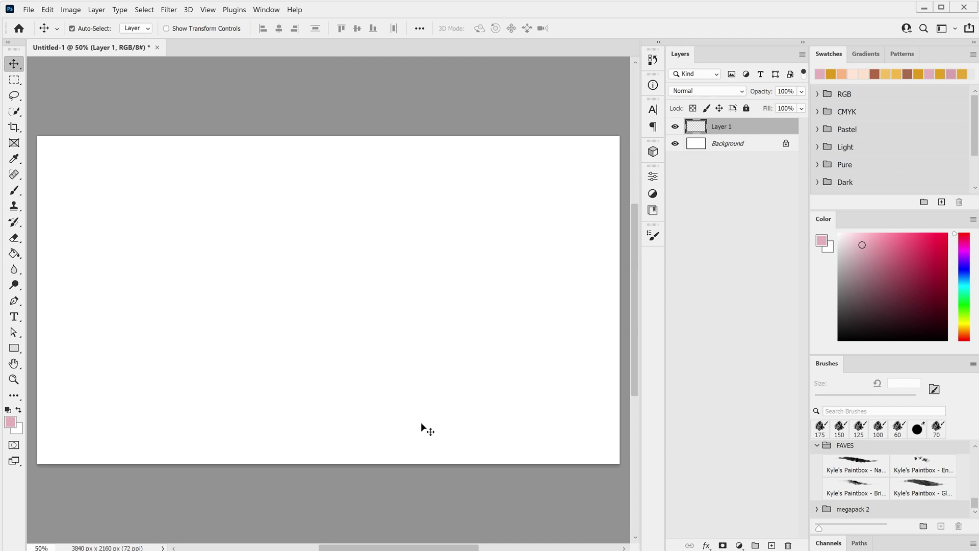
key(alt+Tab)
click(525, 211)
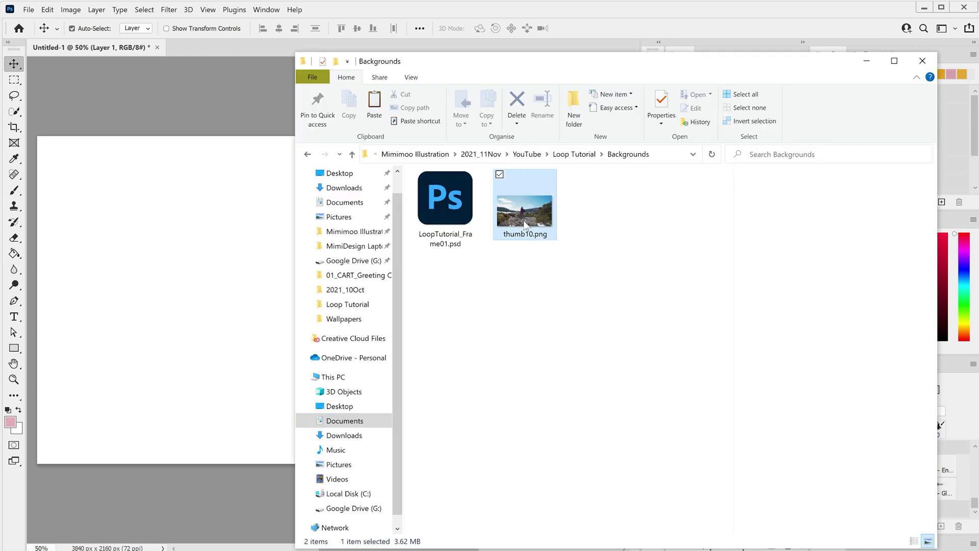
drag(524, 210, 185, 262)
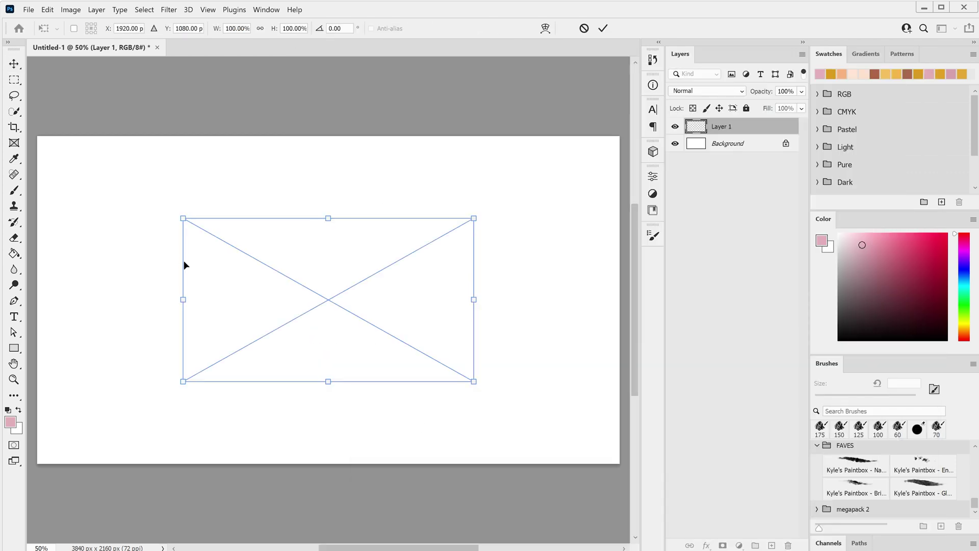
drag(471, 214, 575, 157)
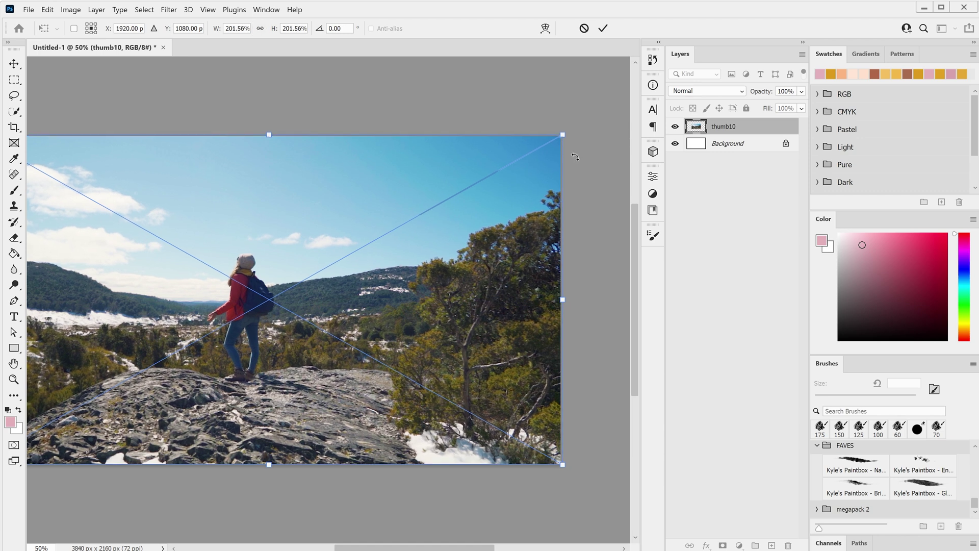
key(Return)
scroll(322, 243, down, 1)
scroll(322, 242, left, 2)
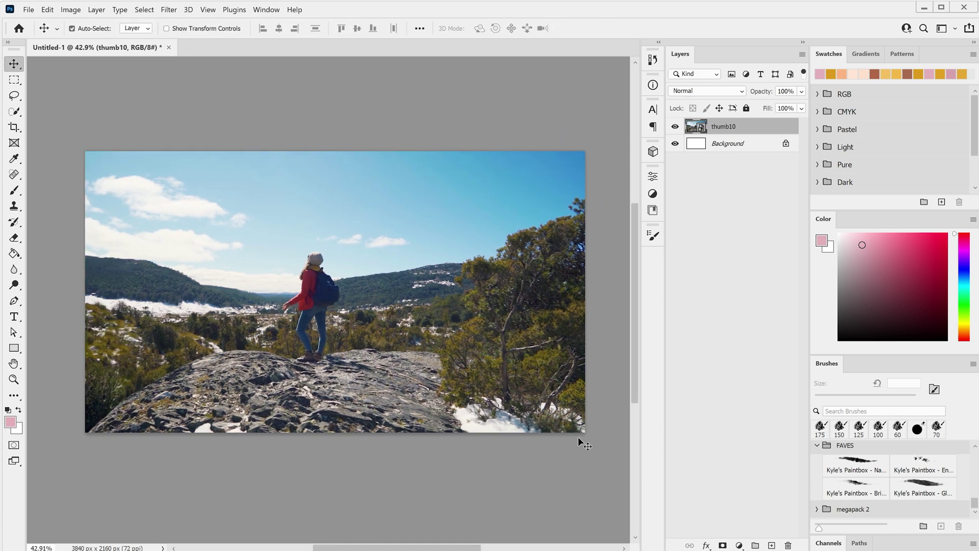
- Place the LoopTutorial_Frame01.psd title frame on top of the photo
key(alt+Tab)
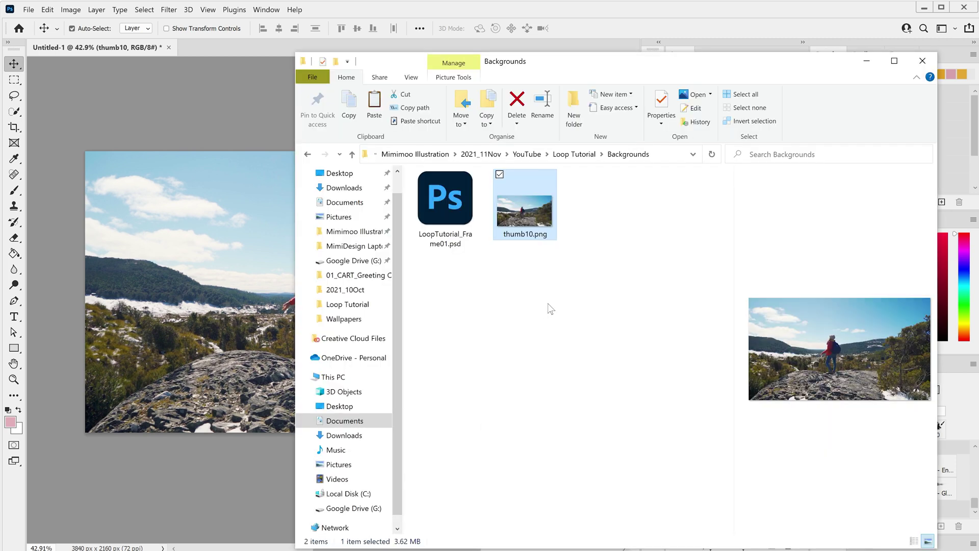
click(466, 222)
drag(466, 222, 204, 277)
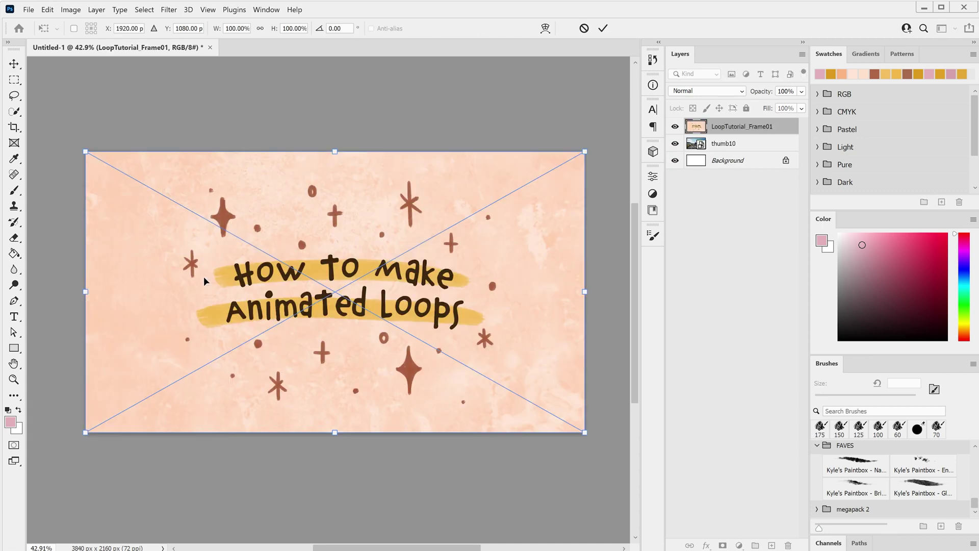
key(Return)
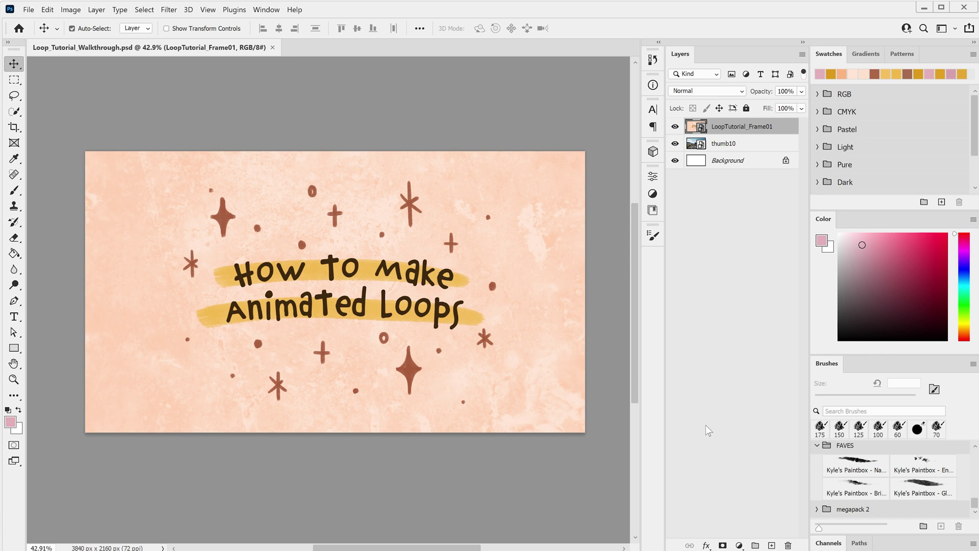
- On a new layer, brush peach wavy arches down the right and left edges
click(772, 545)
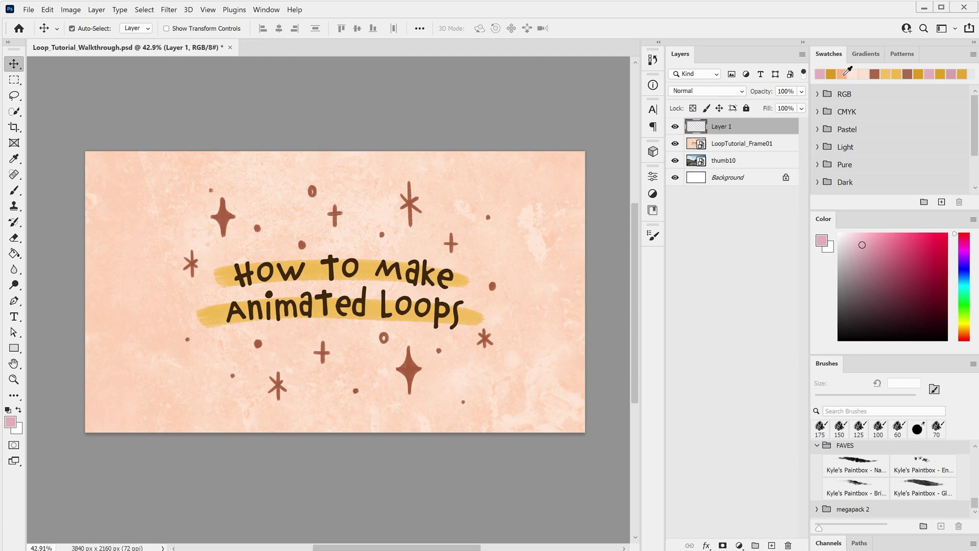
click(842, 73)
key(b)
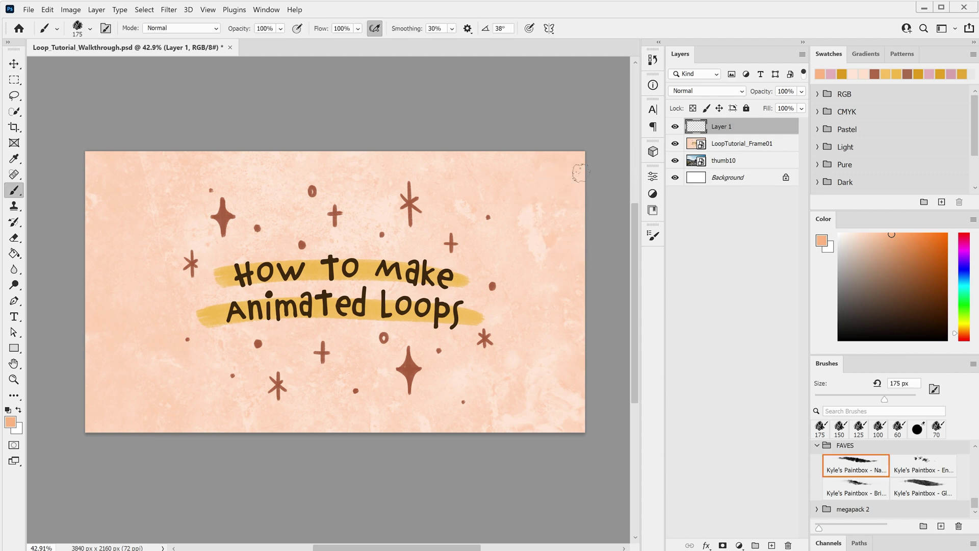
mouse_move(584, 160)
mouse_down()
mouse_move(561, 357)
mouse_move(581, 429)
mouse_up()
mouse_move(86, 161)
mouse_down()
mouse_move(127, 204)
mouse_move(87, 337)
mouse_move(86, 415)
mouse_up()
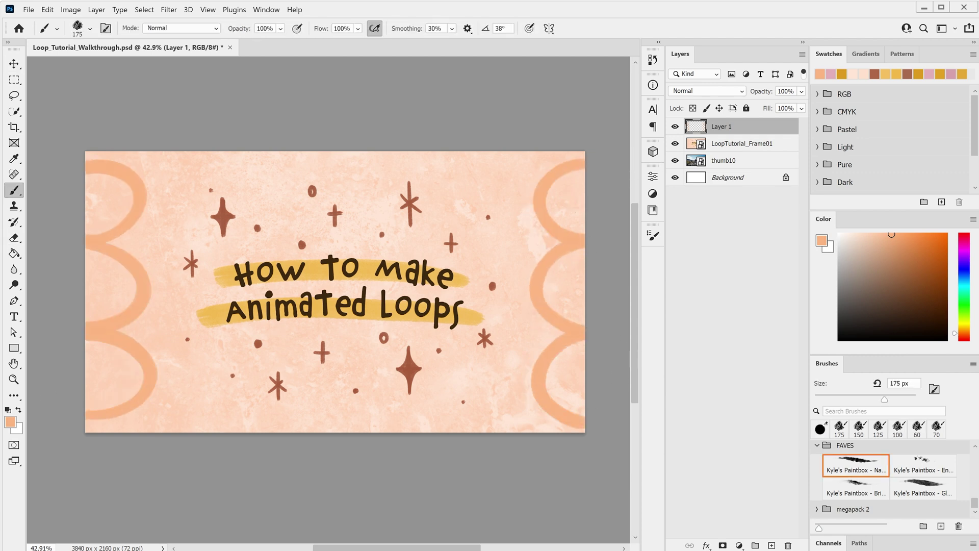
- Paint mustard arcs inside the right-edge arches, rotating the view as needed
click(841, 74)
drag(584, 176, 587, 341)
scroll(569, 259, up, 2)
drag(588, 368, 587, 455)
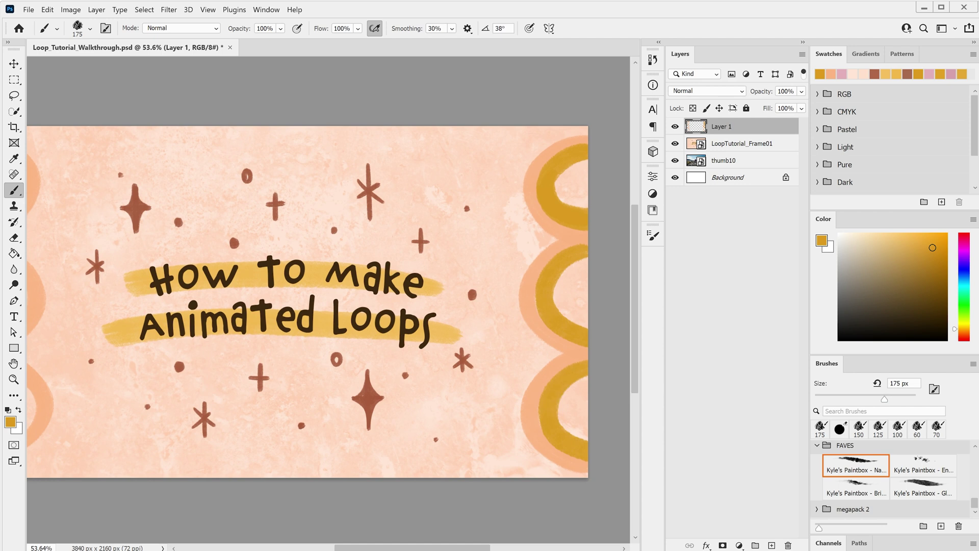
key(r)
drag(536, 265, 137, 377)
mouse_move(420, 180)
mouse_down()
mouse_move(398, 257)
mouse_move(441, 258)
mouse_up()
mouse_move(447, 291)
mouse_down()
mouse_move(458, 449)
mouse_move(475, 469)
mouse_up()
key(Escape)
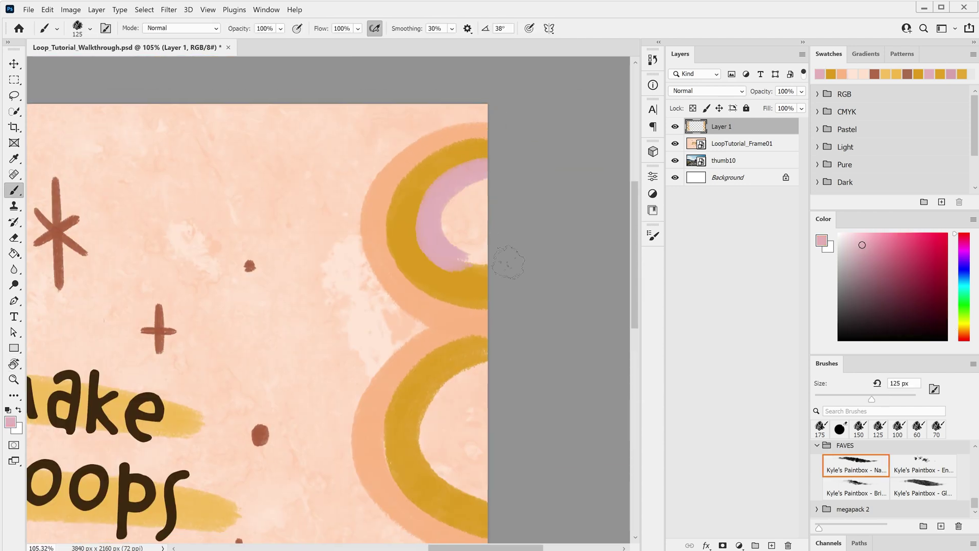
scroll(507, 255, down, 5)
- Paint pink inner bands in the arches, then return to a level, full-canvas view
key(r)
drag(510, 204, 178, 327)
drag(512, 315, 435, 376)
drag(510, 148, 415, 238)
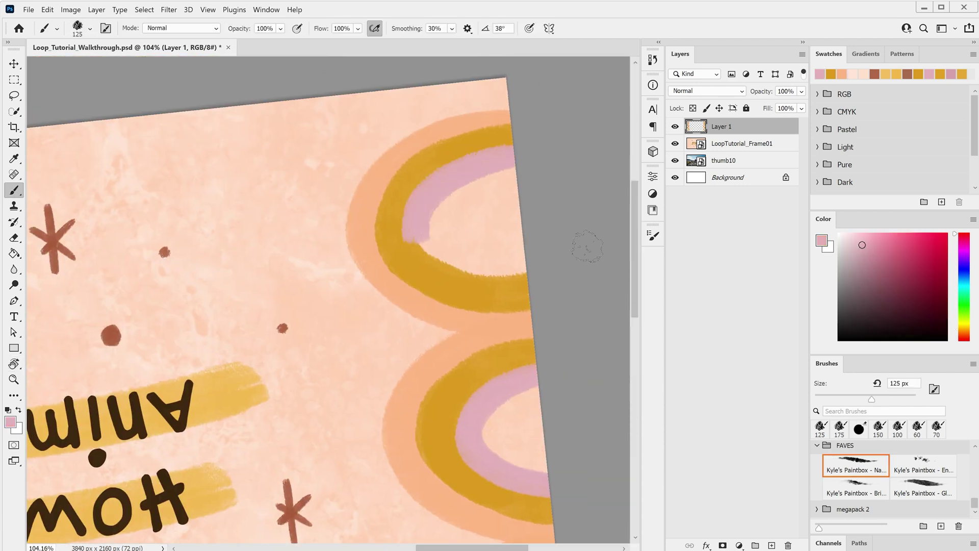
key(r)
key(Escape)
scroll(363, 177, down, 4)
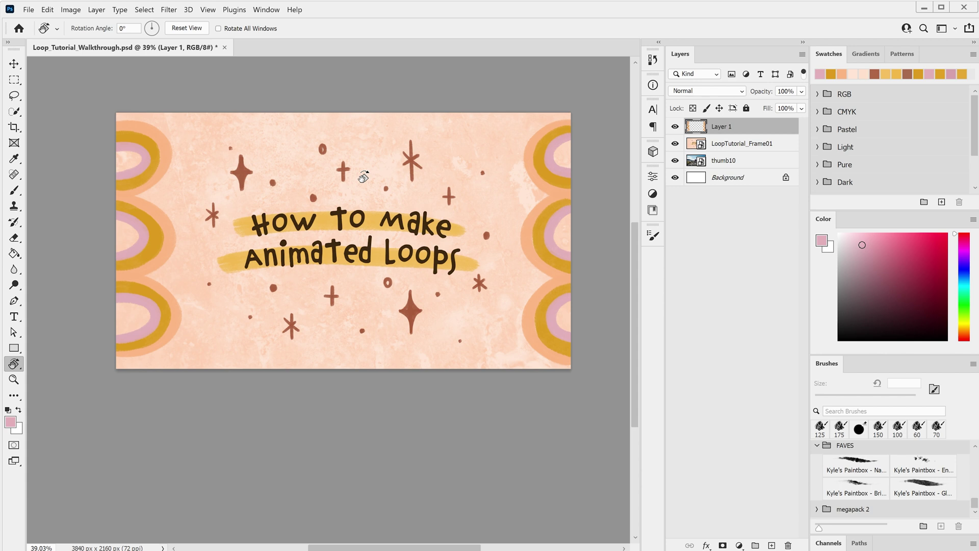
- Rename the rainbow layer 'rainbows frame 1' and lower its opacity
double_click(721, 126)
text(rainbows fram)
click(772, 241)
click(749, 127)
drag(771, 93, 756, 92)
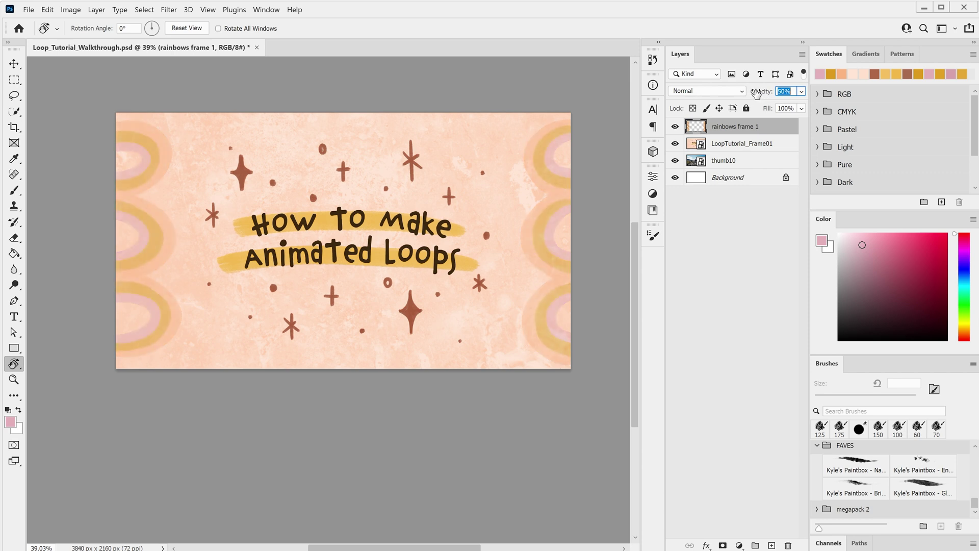
- On a new layer, repaint the right-edge rainbows with peach, mustard and pink bands
click(772, 545)
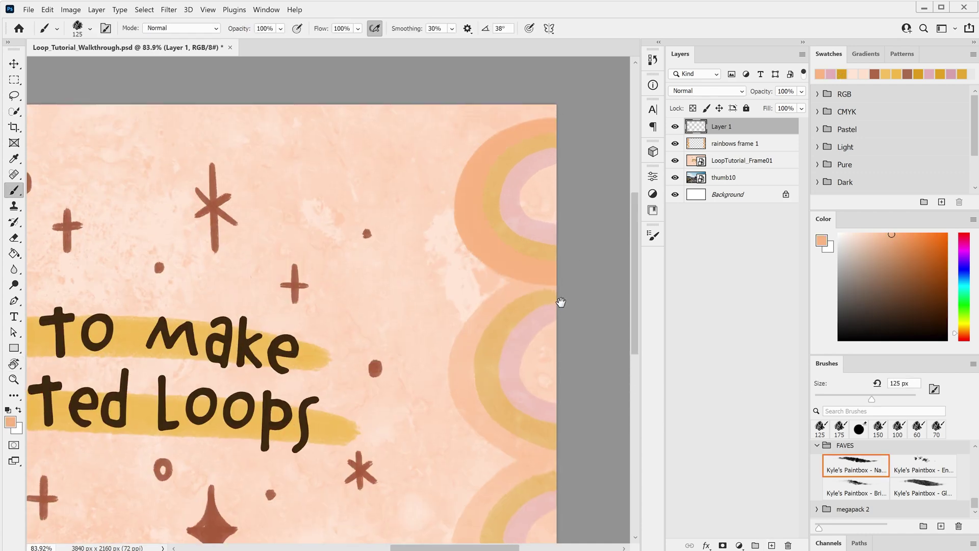
drag(561, 304, 507, 166)
drag(509, 278, 509, 450)
drag(549, 175, 557, 344)
click(841, 73)
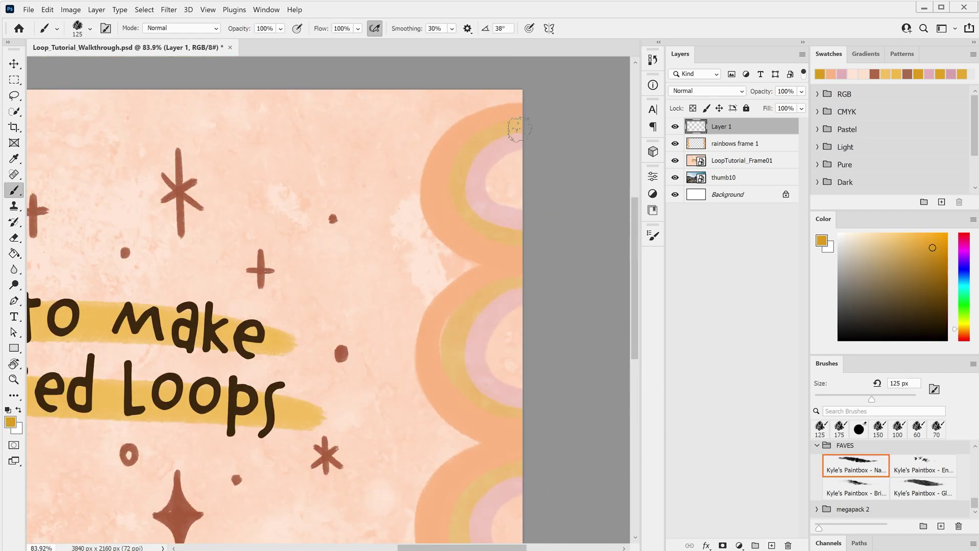
drag(515, 127, 516, 243)
drag(548, 285, 545, 217)
mouse_move(517, 214)
mouse_down()
mouse_move(485, 223)
mouse_move(517, 341)
mouse_up()
drag(550, 336, 540, 212)
mouse_move(509, 281)
mouse_down()
mouse_move(470, 397)
mouse_move(507, 382)
mouse_up()
click(841, 74)
drag(538, 273, 524, 394)
- With the view turned upside down, paint peach outer bands on the left-edge rainbows
drag(102, 273, 396, 284)
key(r)
mouse_move(421, 223)
mouse_down()
mouse_move(258, 402)
mouse_move(234, 381)
mouse_up()
drag(328, 254, 347, 370)
click(841, 74)
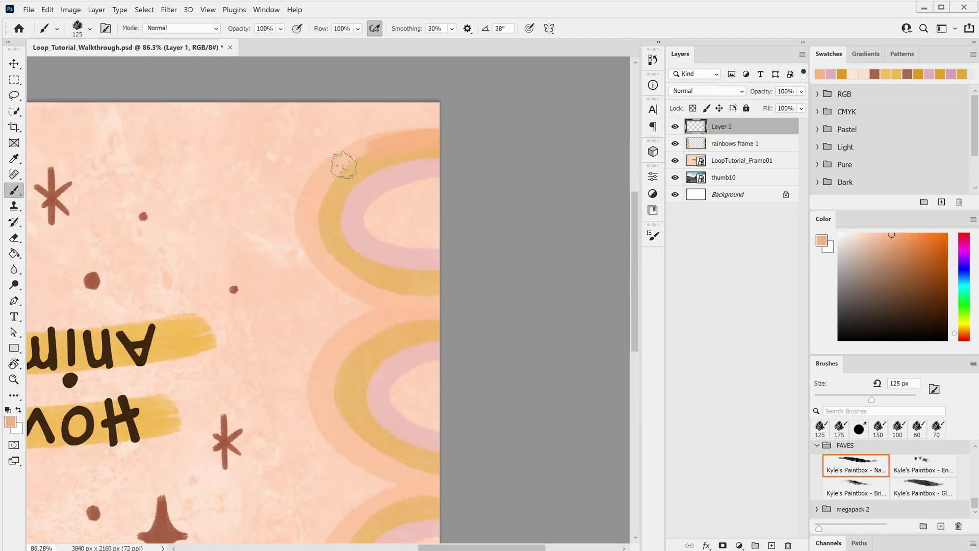
drag(448, 137, 310, 219)
drag(449, 312, 310, 220)
drag(456, 295, 491, 230)
drag(473, 267, 376, 352)
drag(502, 403, 502, 254)
mouse_move(473, 280)
mouse_down()
mouse_move(395, 406)
mouse_move(474, 429)
mouse_up()
- Paint mustard middle bands and pink inner bands in the left-edge rainbows
drag(503, 178, 515, 389)
click(841, 73)
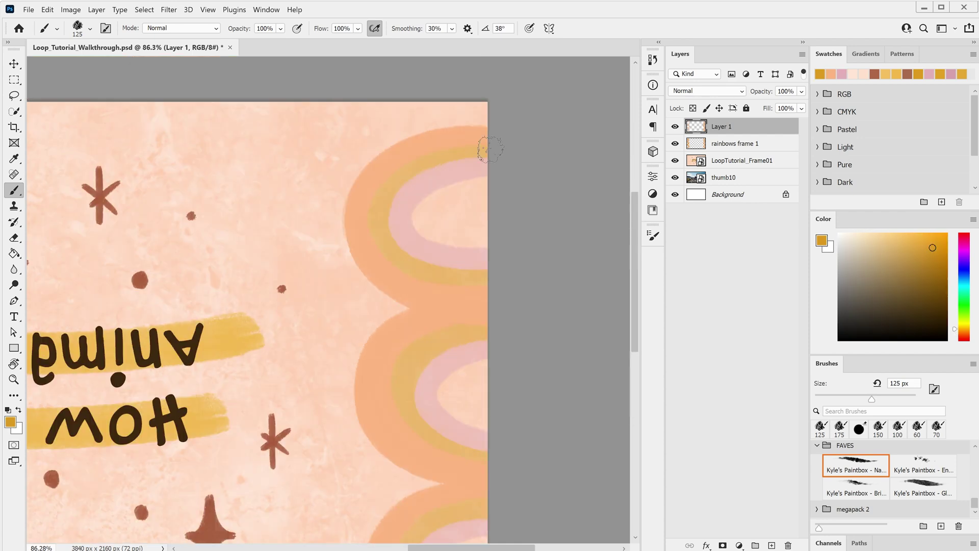
drag(488, 151, 477, 287)
drag(499, 383, 499, 286)
mouse_move(484, 234)
mouse_down()
mouse_move(476, 234)
mouse_move(479, 357)
mouse_up()
drag(498, 421, 506, 289)
drag(488, 278, 488, 392)
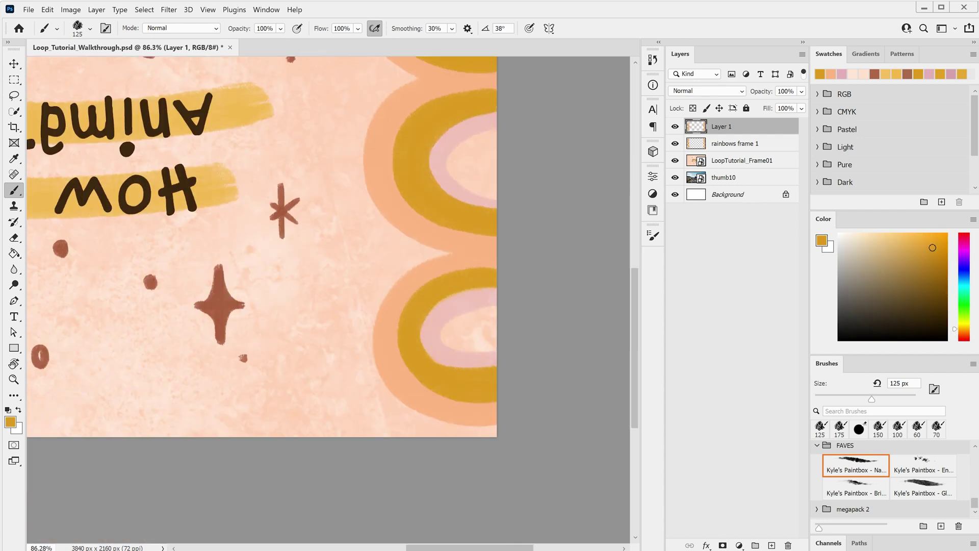
click(841, 74)
drag(488, 297, 488, 367)
mouse_move(485, 301)
mouse_down()
mouse_move(425, 339)
mouse_move(489, 370)
mouse_up()
drag(522, 236, 525, 535)
mouse_move(492, 260)
mouse_down()
mouse_move(433, 276)
mouse_move(492, 349)
mouse_up()
- Level the rotation to 0°, fit the document, and hide 'rainbows frame 1' after comparing layers
key(r)
click(187, 28)
scroll(326, 301, down, 4)
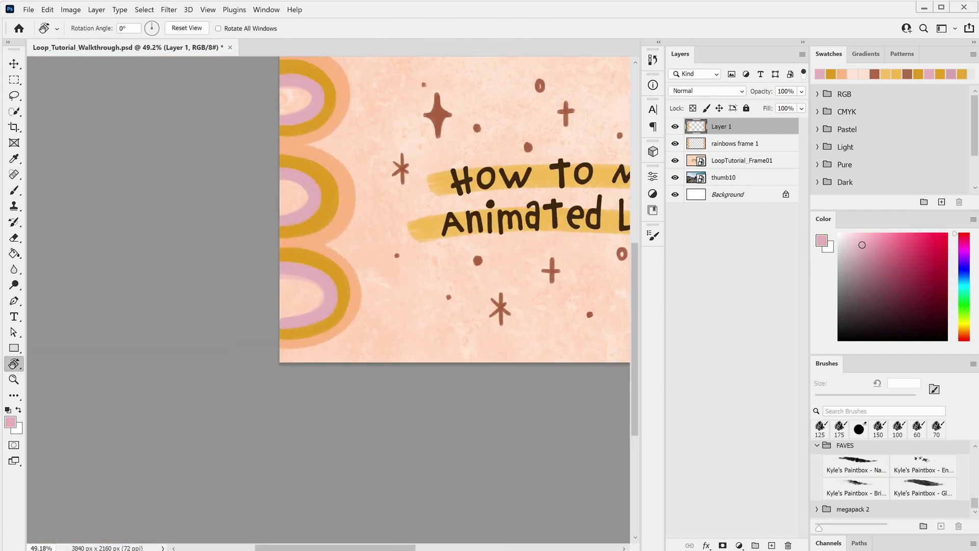
drag(625, 155, 411, 239)
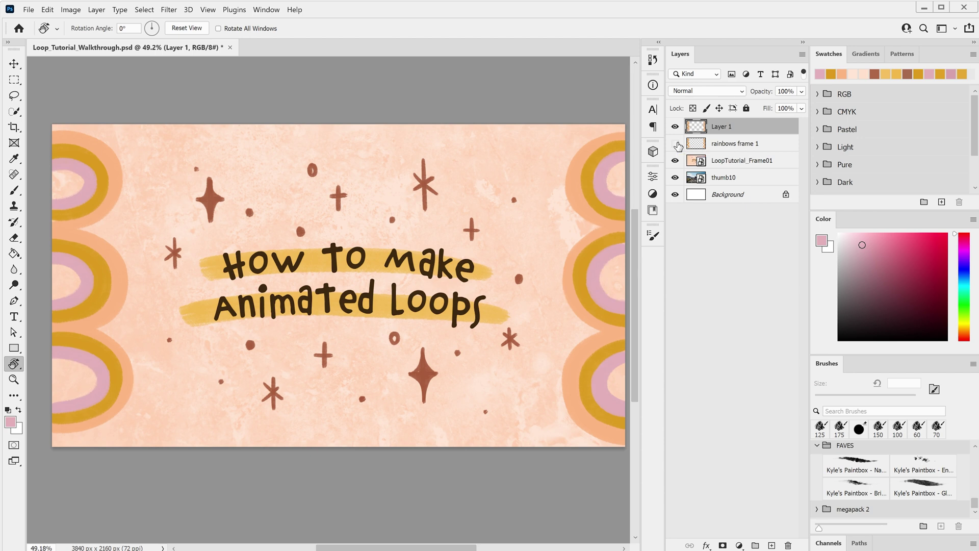
click(674, 126)
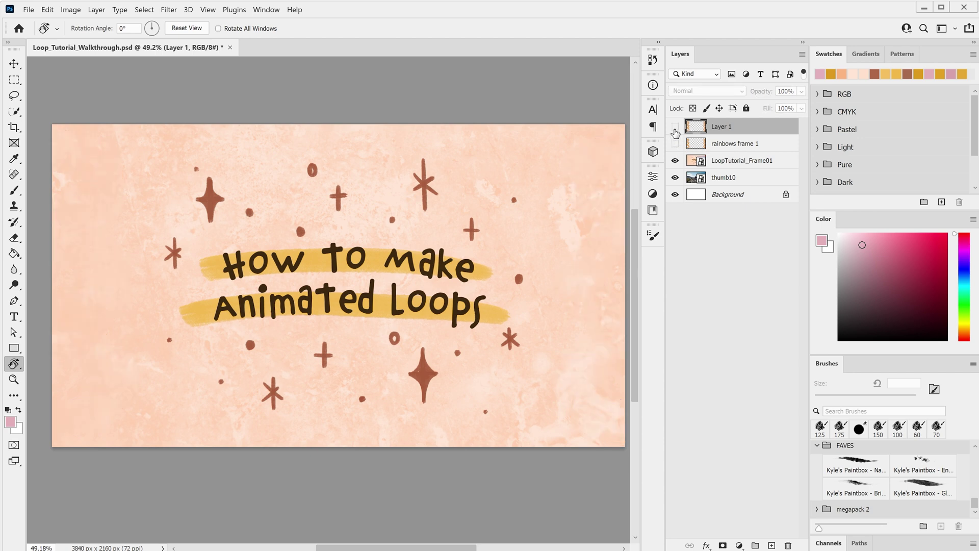
click(675, 126)
click(674, 132)
click(674, 128)
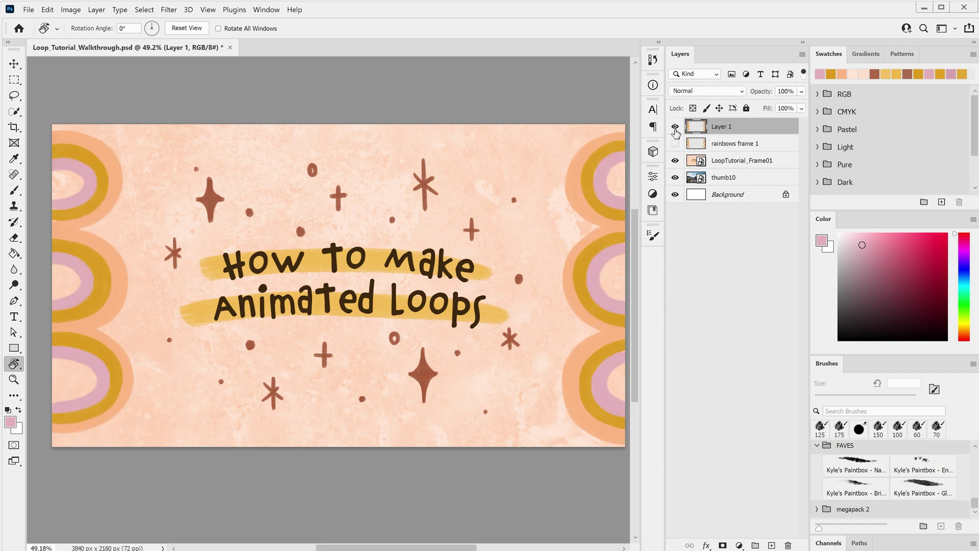
- Finish naming the layer 'rainbows frame 2', show rainbows frame 1 again and select frame 2
double_click(726, 129)
text(rainbows frame 2)
click(743, 264)
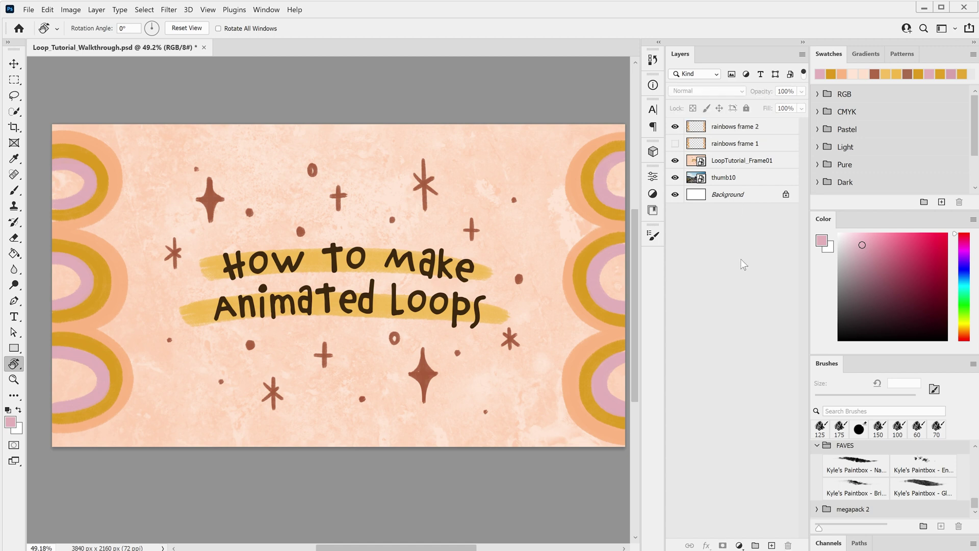
click(675, 144)
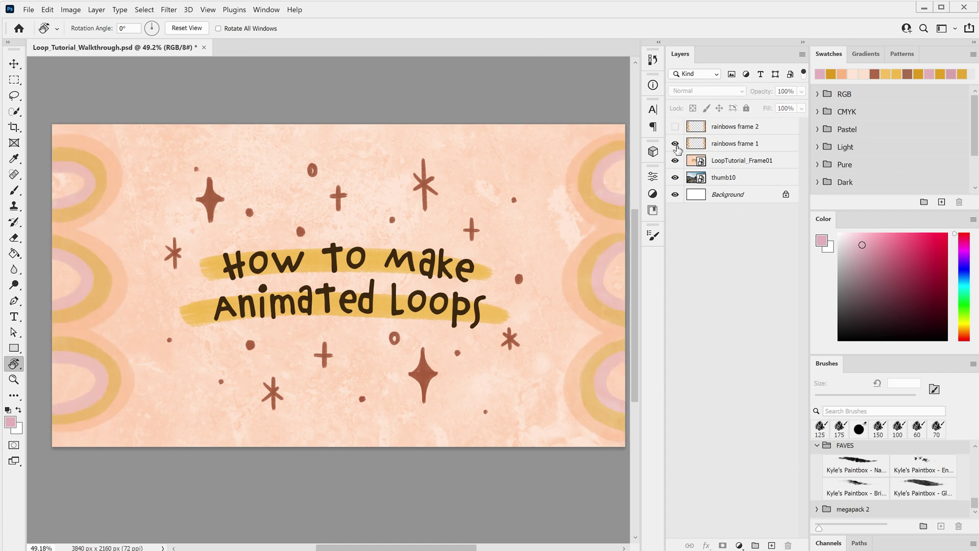
click(729, 134)
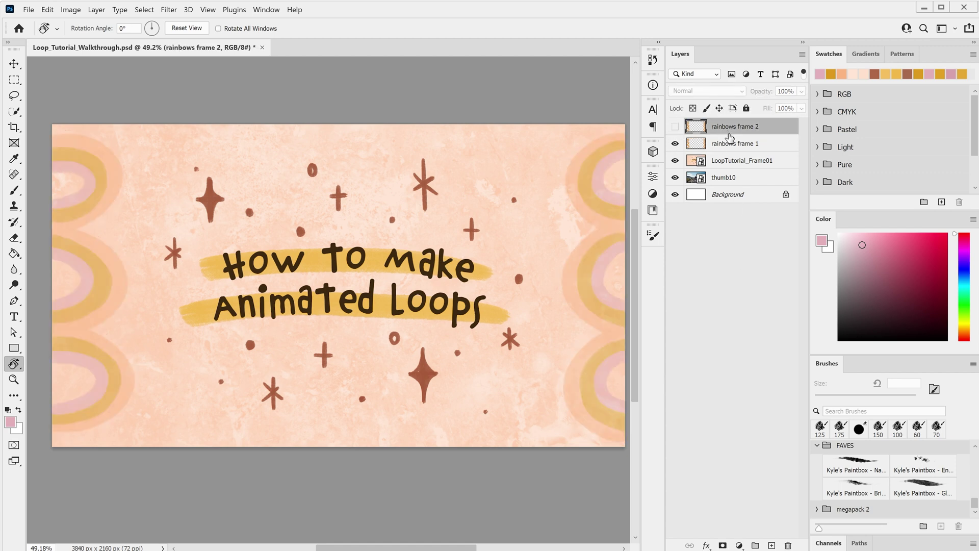
- On a new layer, brush the outer orange bands of the right-side rainbows
click(771, 545)
click(841, 75)
scroll(586, 168, up, 6)
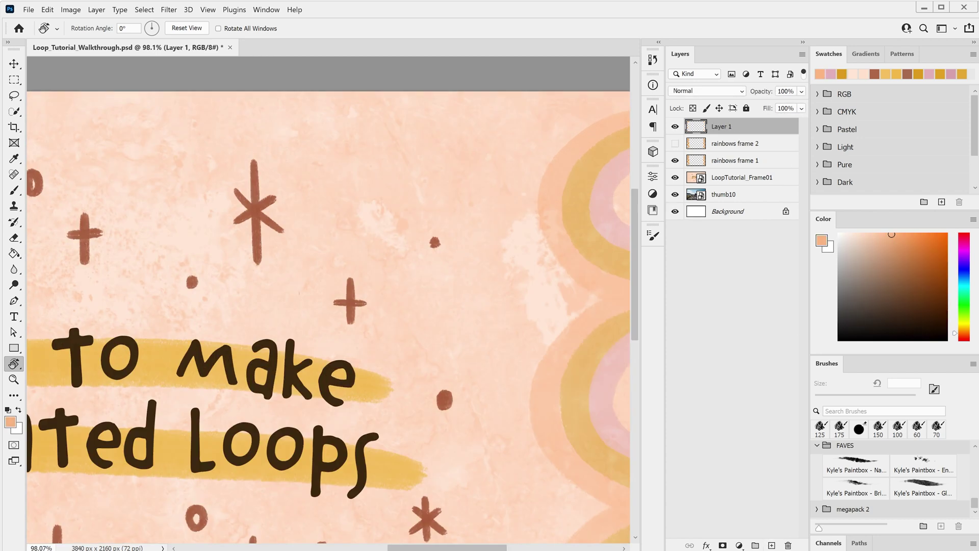
drag(586, 204, 442, 195)
key(b)
mouse_move(525, 114)
mouse_down()
mouse_move(545, 238)
mouse_move(567, 113)
mouse_up()
drag(542, 153, 542, 357)
mouse_move(536, 290)
mouse_down()
mouse_move(588, 488)
mouse_move(431, 408)
mouse_up()
- Paint the right rainbows' middle bands gold and their inner bands pink
drag(561, 204, 557, 448)
click(842, 75)
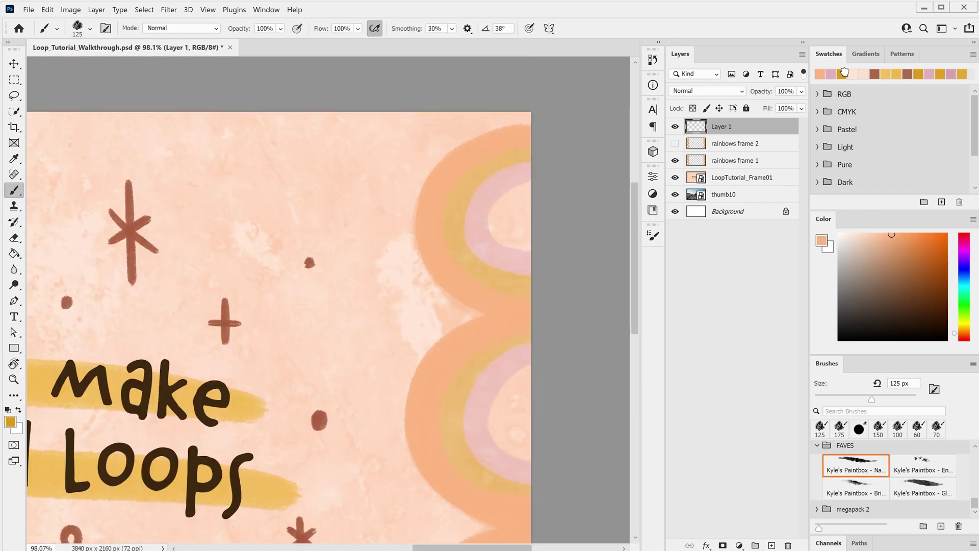
drag(528, 159, 528, 290)
mouse_move(529, 312)
mouse_down()
mouse_move(525, 209)
mouse_move(474, 346)
mouse_up()
drag(536, 357, 497, 202)
drag(486, 270, 438, 282)
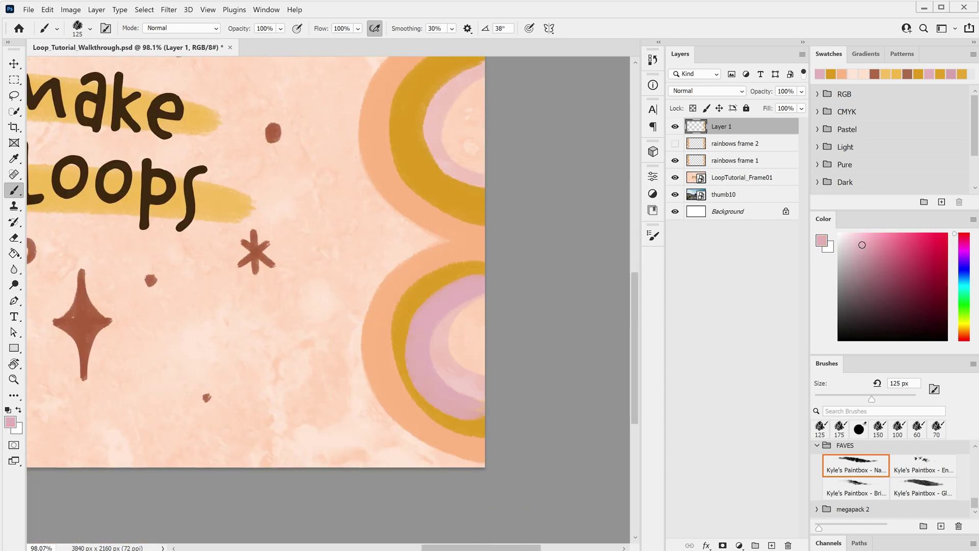
drag(480, 305, 479, 395)
drag(477, 78, 476, 262)
drag(476, 109, 497, 270)
drag(468, 408, 418, 408)
- Rotate the canvas view upside down to reach the left-side rainbows
drag(173, 382, 505, 222)
key(r)
drag(176, 352, 492, 289)
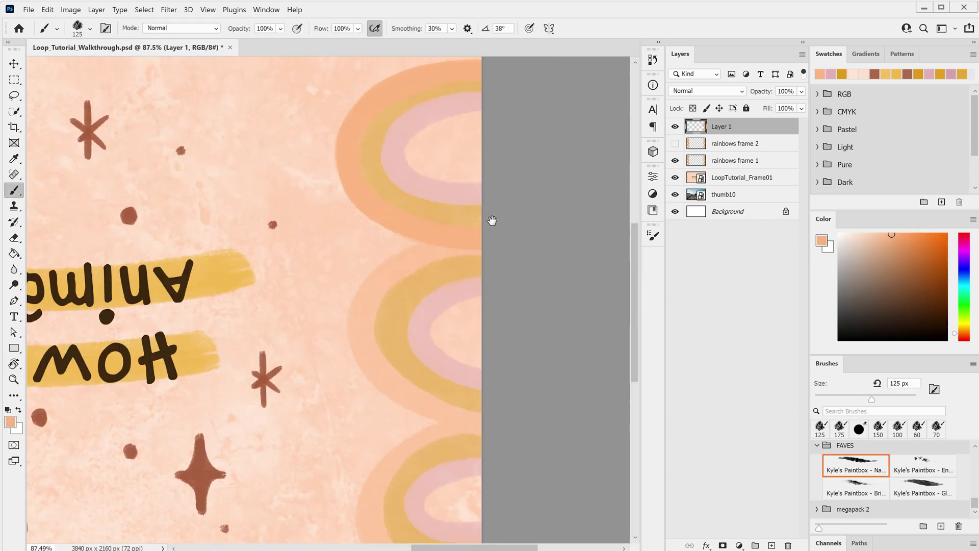
scroll(491, 218, down, 1)
scroll(466, 255, up, 2)
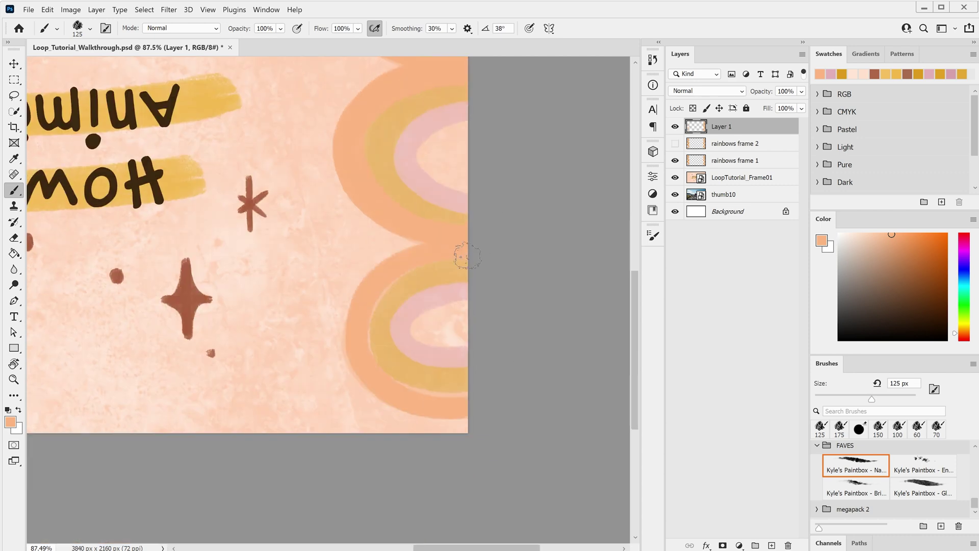
- Paint the gold middle bands of the left rainbows
click(841, 74)
drag(466, 153, 474, 413)
mouse_move(466, 186)
mouse_down()
mouse_move(359, 255)
mouse_move(468, 316)
mouse_up()
drag(476, 352, 479, 253)
drag(471, 249, 387, 346)
drag(473, 341, 481, 234)
drag(476, 319, 477, 436)
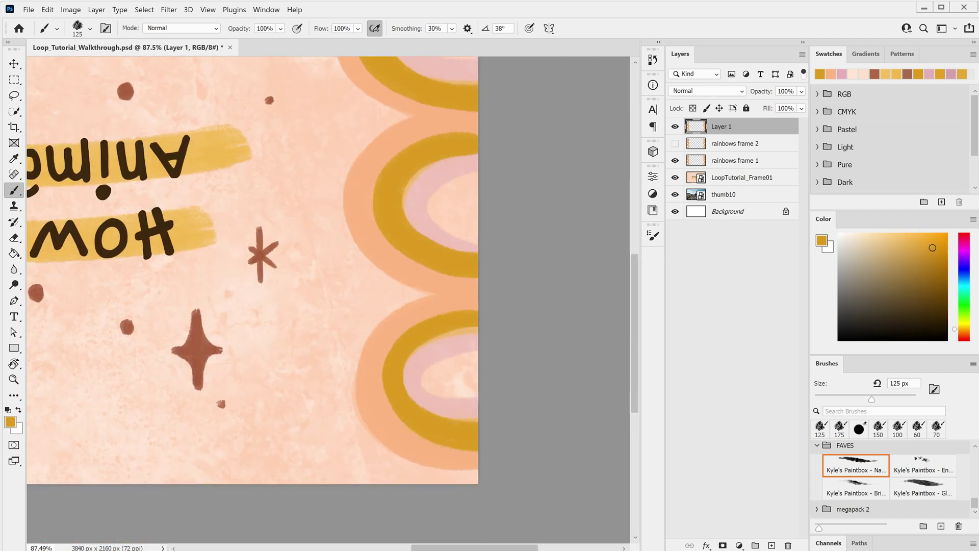
drag(391, 397, 477, 435)
mouse_move(477, 327)
mouse_down()
mouse_move(408, 352)
mouse_move(474, 344)
mouse_up()
- Paint the left rainbows' inner bands pink and turn the canvas back upright
click(841, 74)
drag(412, 378, 474, 410)
drag(461, 229, 481, 309)
drag(430, 249, 492, 329)
mouse_move(476, 153)
mouse_down()
mouse_move(493, 313)
mouse_move(513, 306)
mouse_up()
scroll(198, 312, down, 5)
key(r)
click(186, 28)
drag(459, 229, 203, 272)
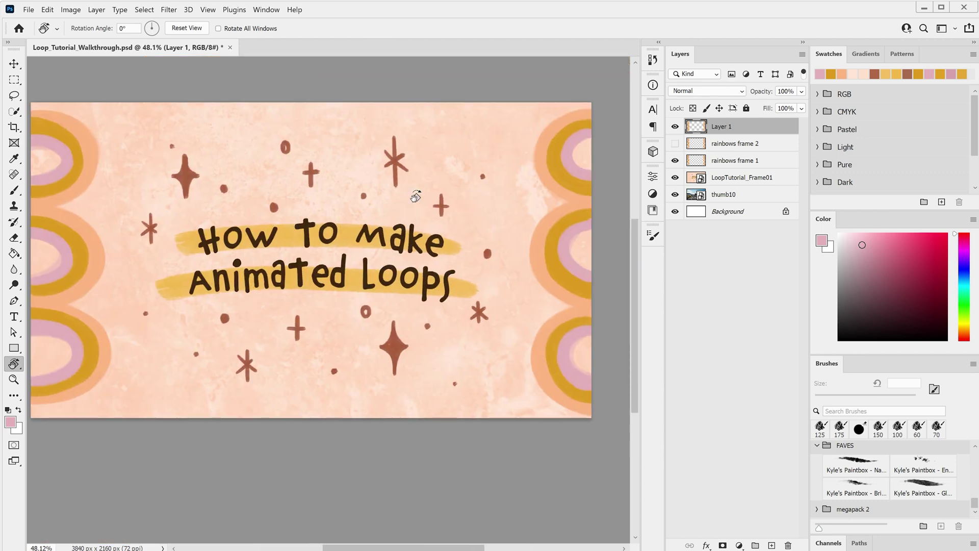
- Rename the newly painted layer to 'rainbows frame 3'
double_click(715, 128)
text(rainbows frame 3)
click(721, 162)
- Toggle rainbows frames 2 and 3 off and on to compare versions, then save
click(675, 144)
click(675, 126)
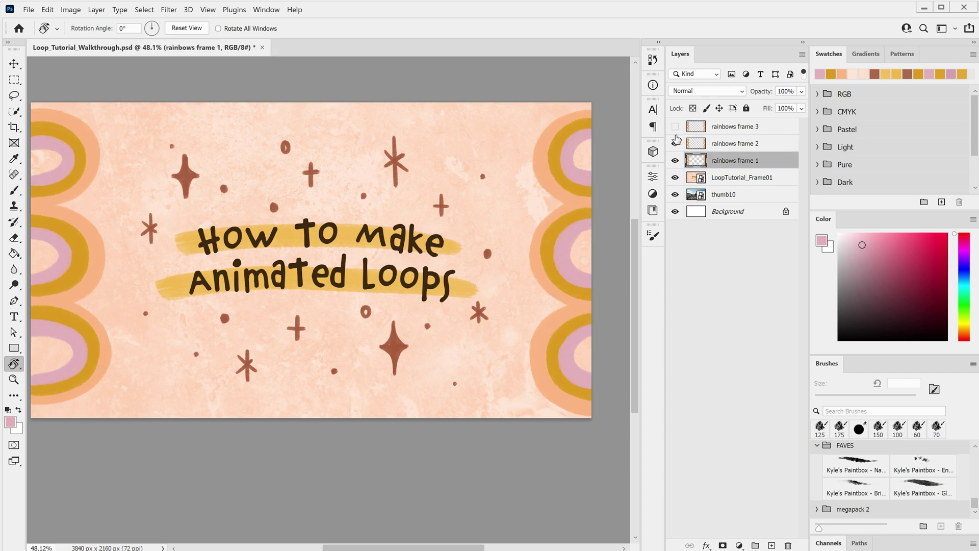
click(675, 144)
click(675, 143)
click(675, 127)
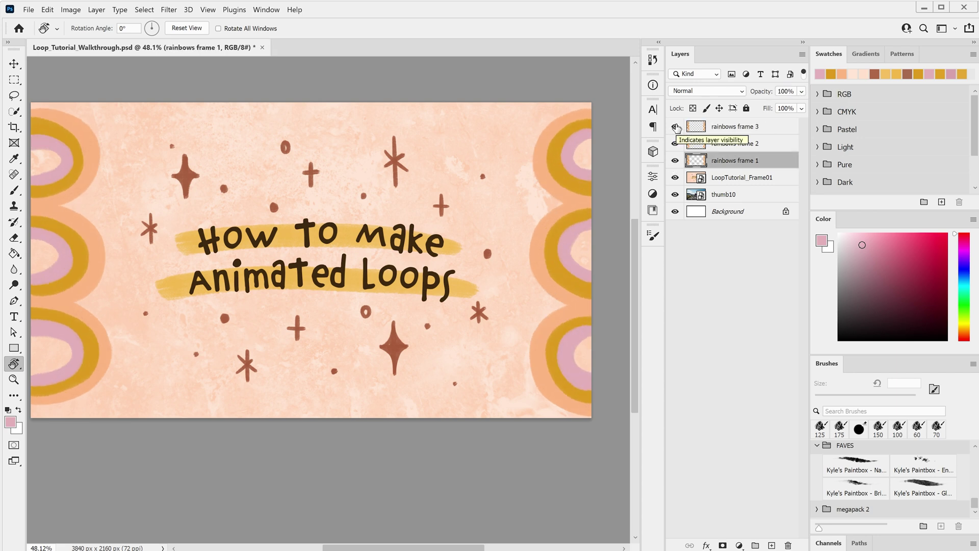
key(ctrl+s)
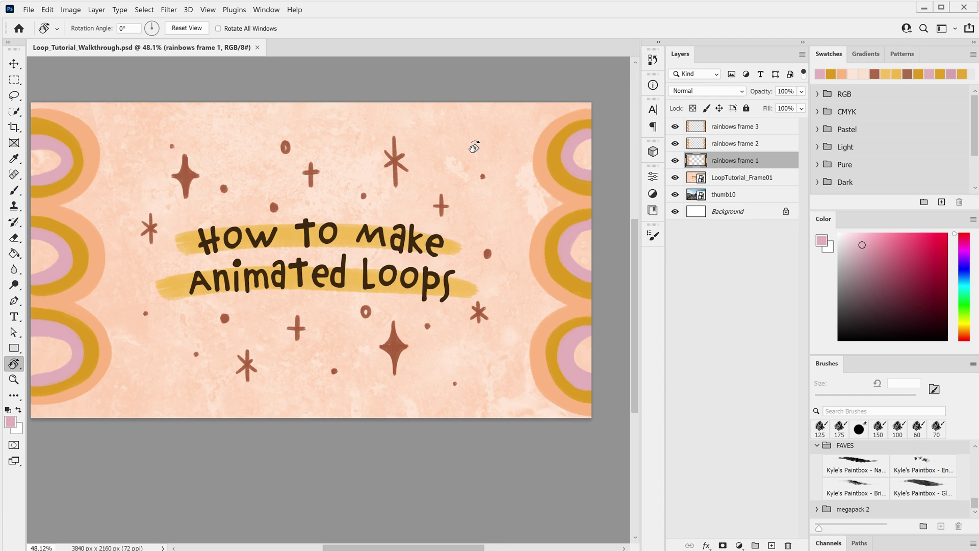
drag(436, 548, 431, 548)
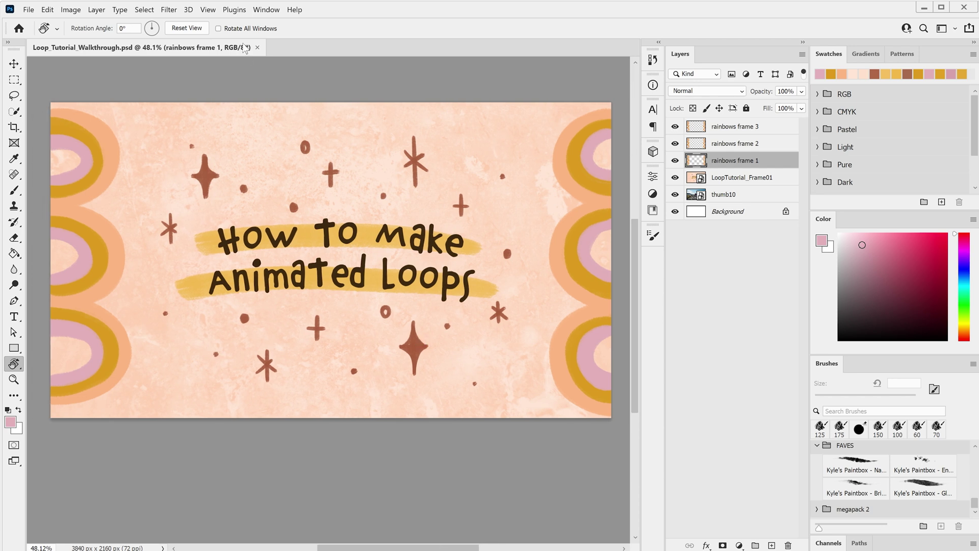
- Show the Timeline panel from the Window menu and create a frame animation
click(267, 9)
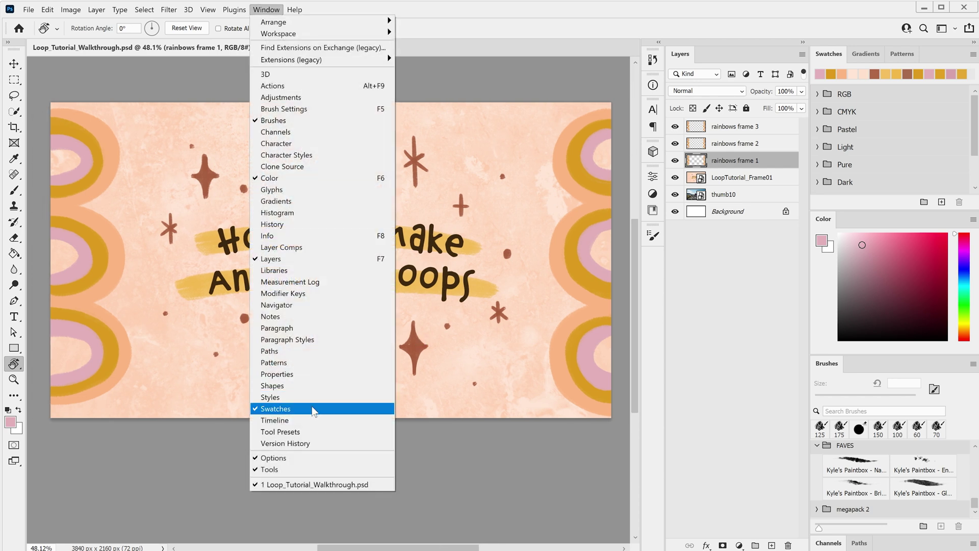
click(314, 421)
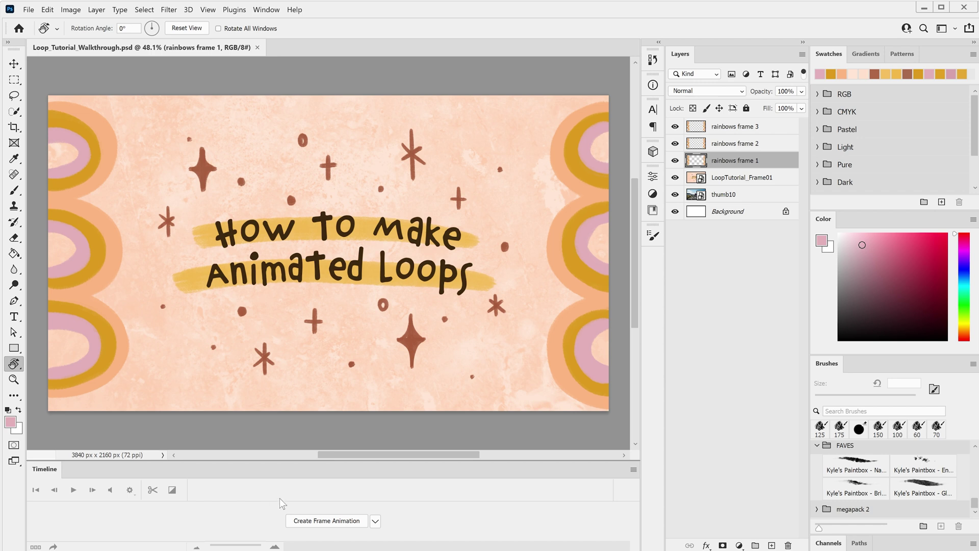
click(302, 521)
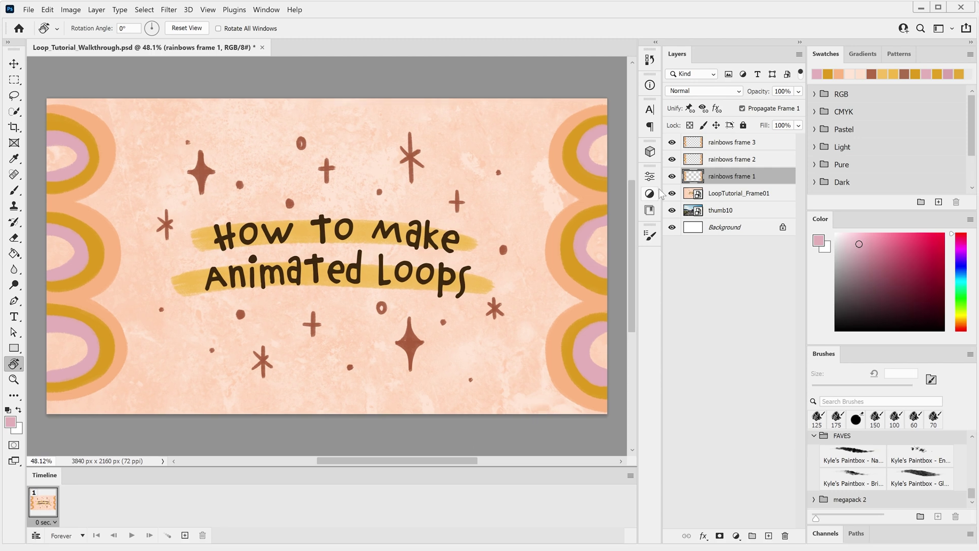
- Hide rainbows frames 2 and 3, then show rainbows frame 3 again
click(671, 159)
click(672, 142)
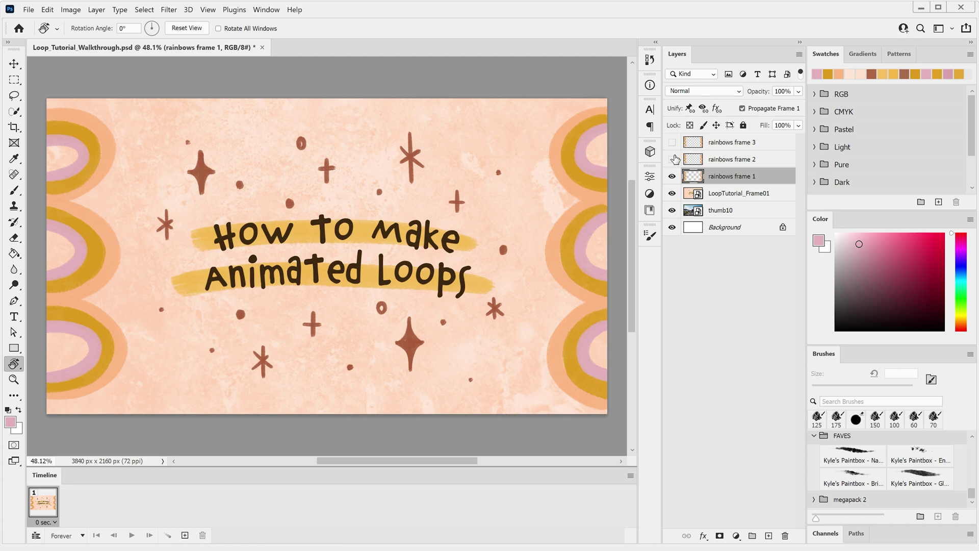
click(672, 143)
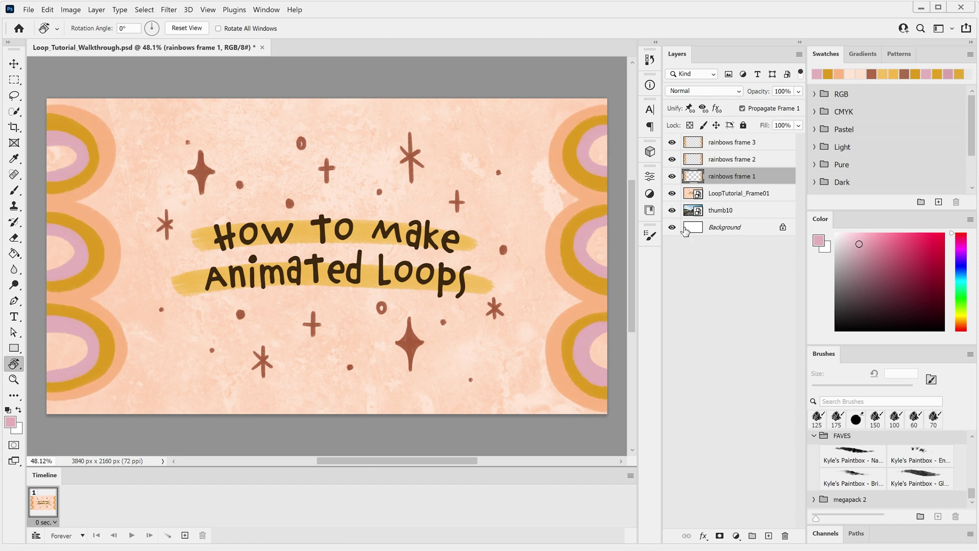
- Set frame 1's delay to 0.2 seconds and hide rainbows frame 3 so only frame 1 shows
click(56, 522)
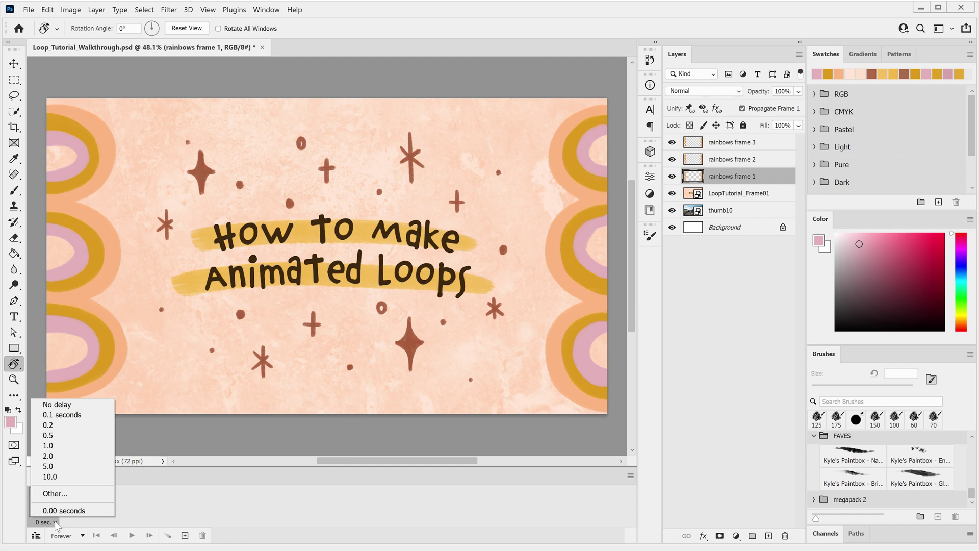
click(93, 433)
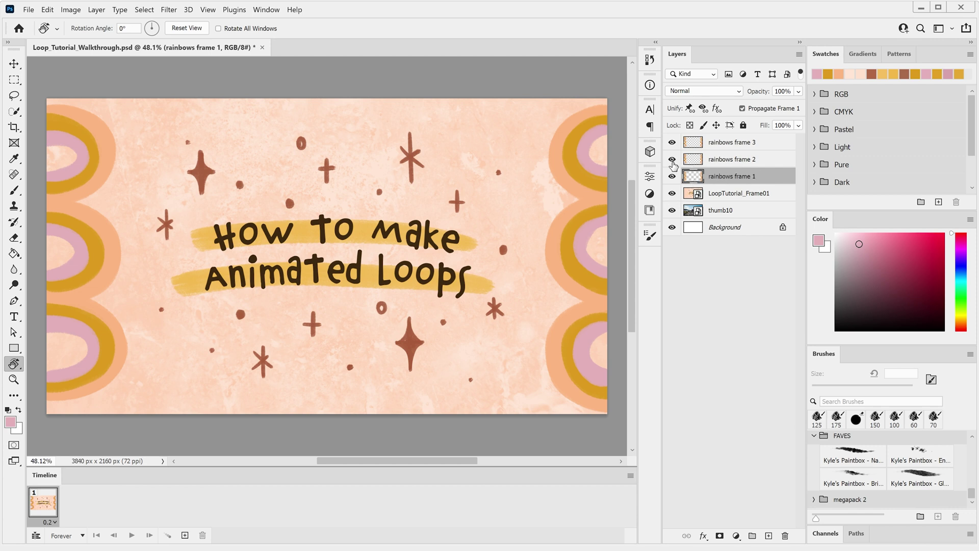
click(673, 144)
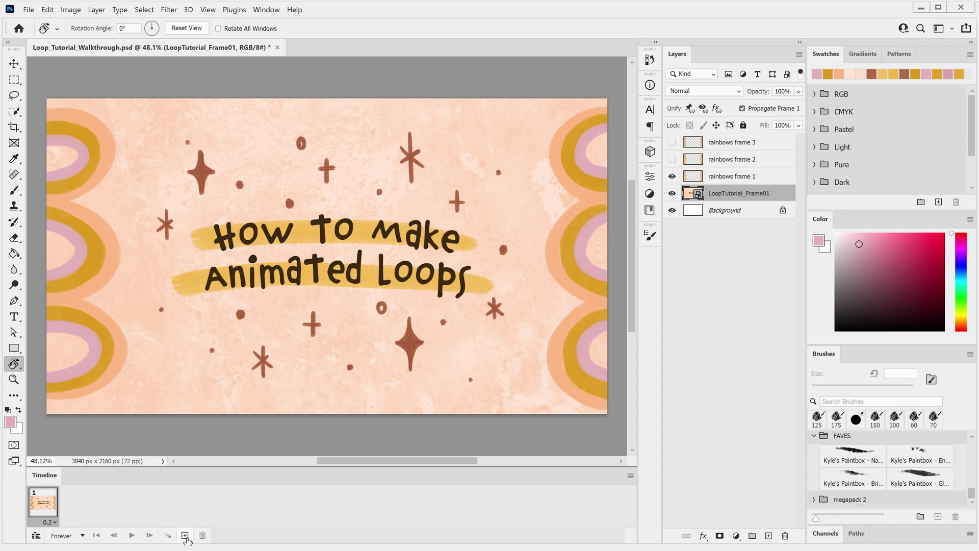
- Duplicate the frame so frame 2 shows only rainbows frame 2, comparing it with frame 1
click(185, 535)
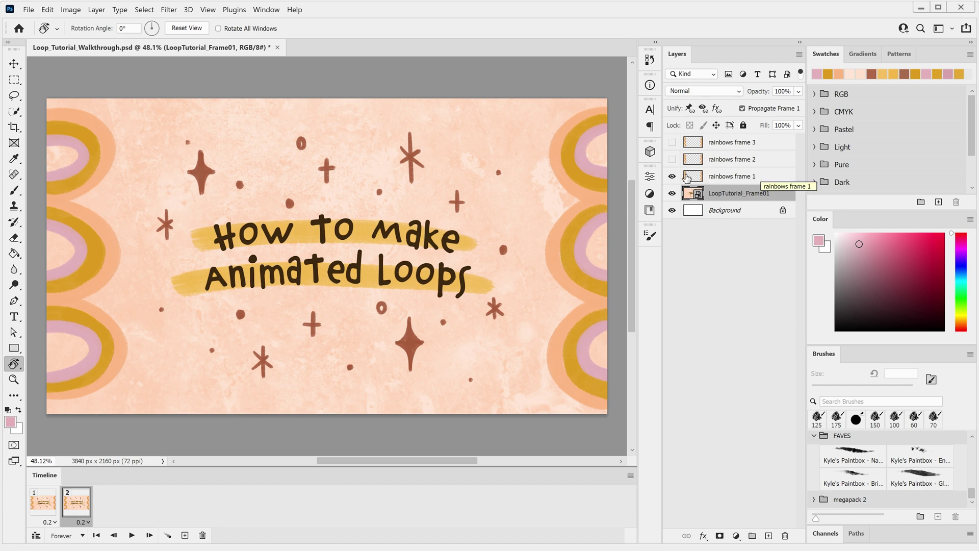
click(672, 176)
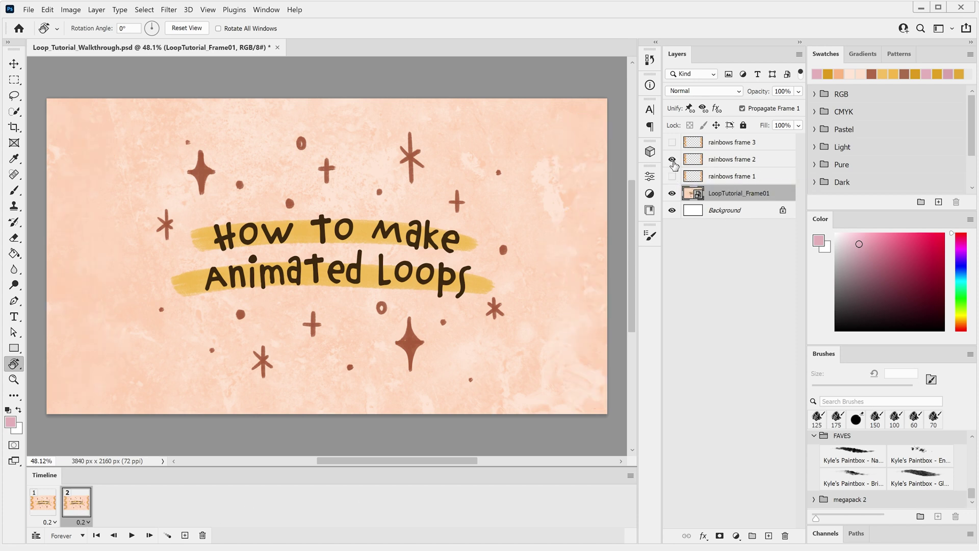
click(672, 160)
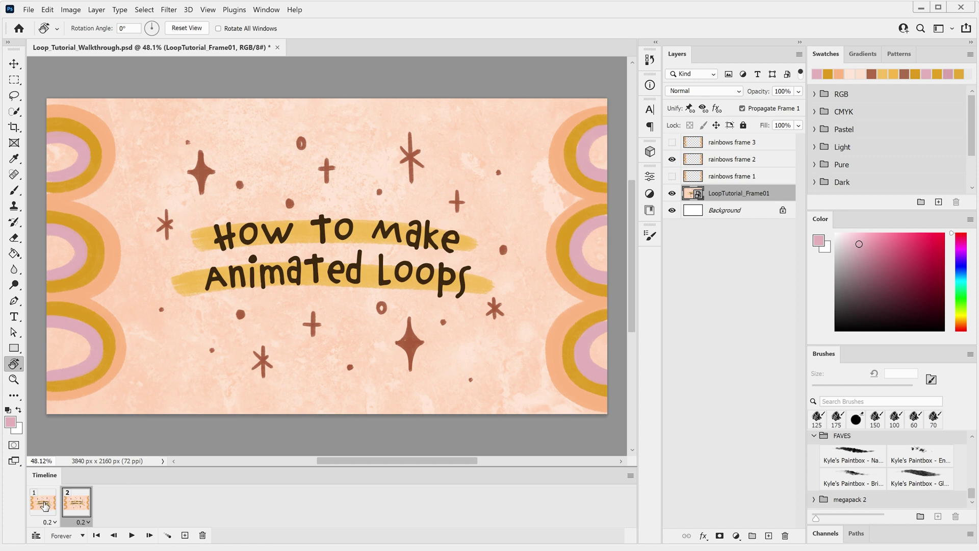
click(45, 506)
click(73, 505)
click(59, 505)
click(75, 503)
- Add a third frame showing rainbows frame 3 instead of rainbows frame 2
click(186, 534)
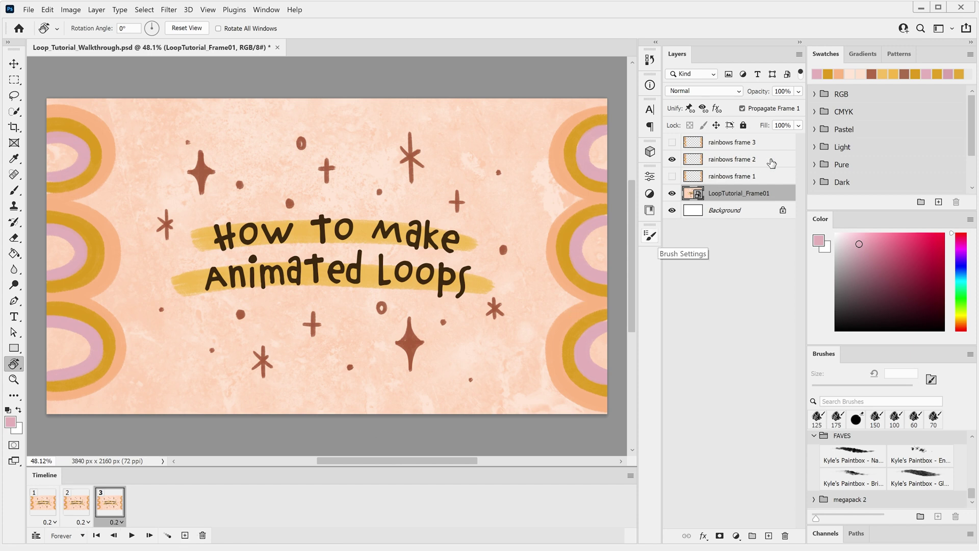
click(672, 162)
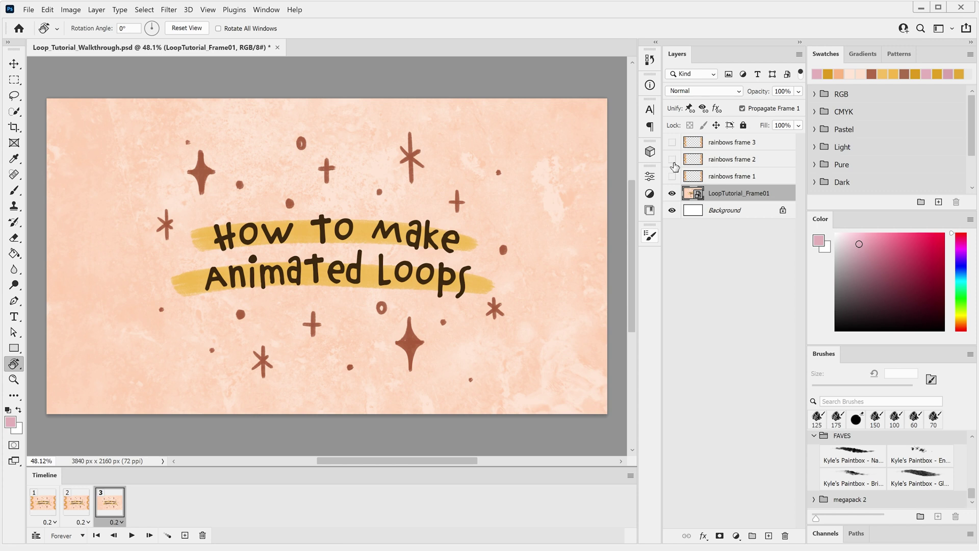
click(672, 143)
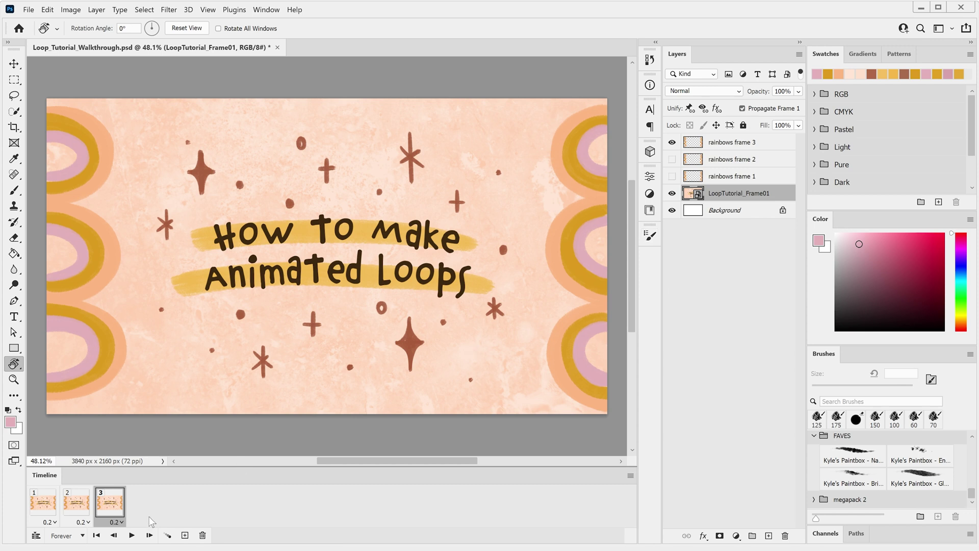
click(133, 535)
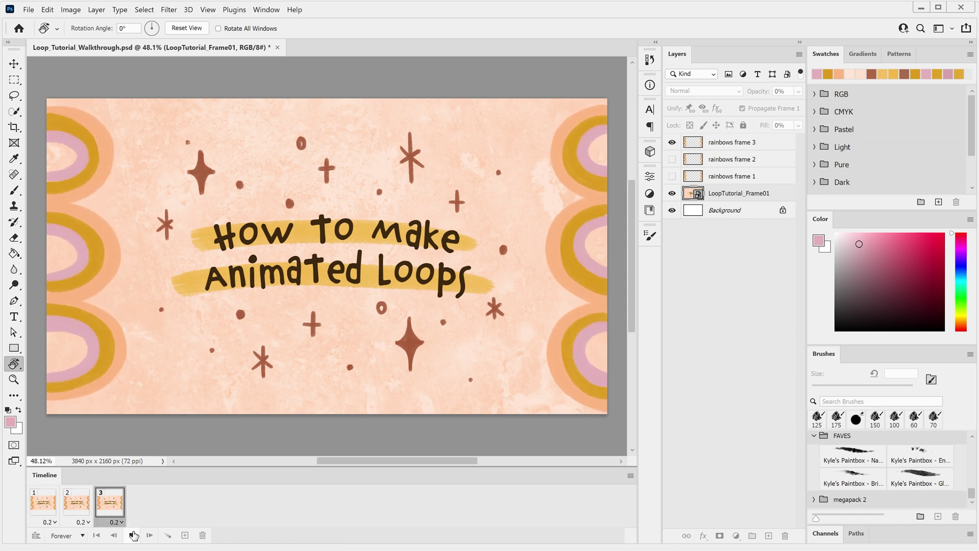
click(133, 534)
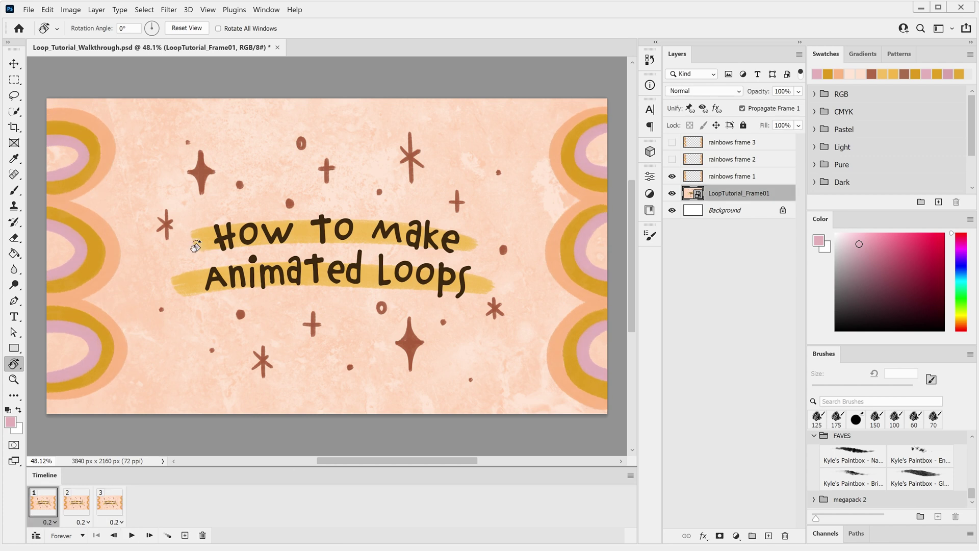
- Export the layers as separate PNG-24 files, then open an exported rainbow frame from Loop Tutorial
click(29, 11)
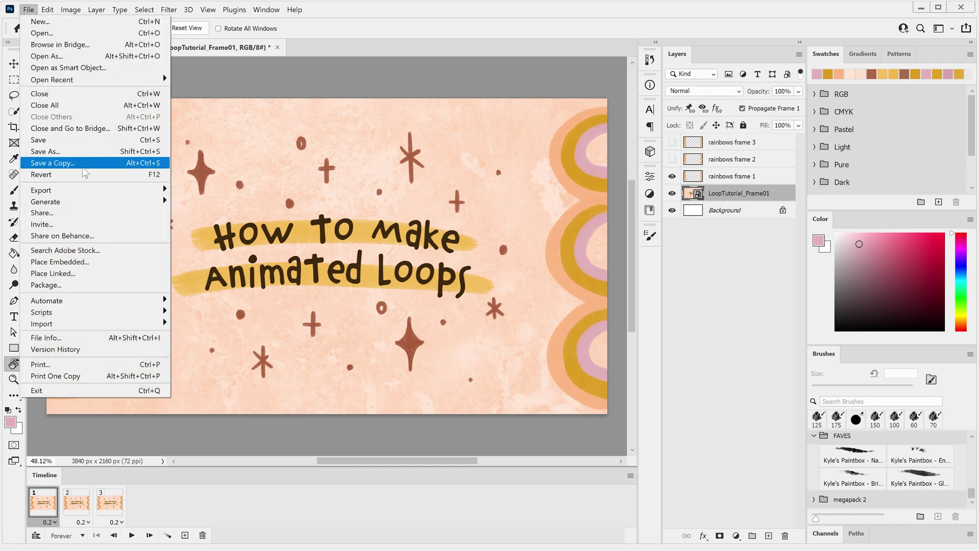
mouse_move(89, 190)
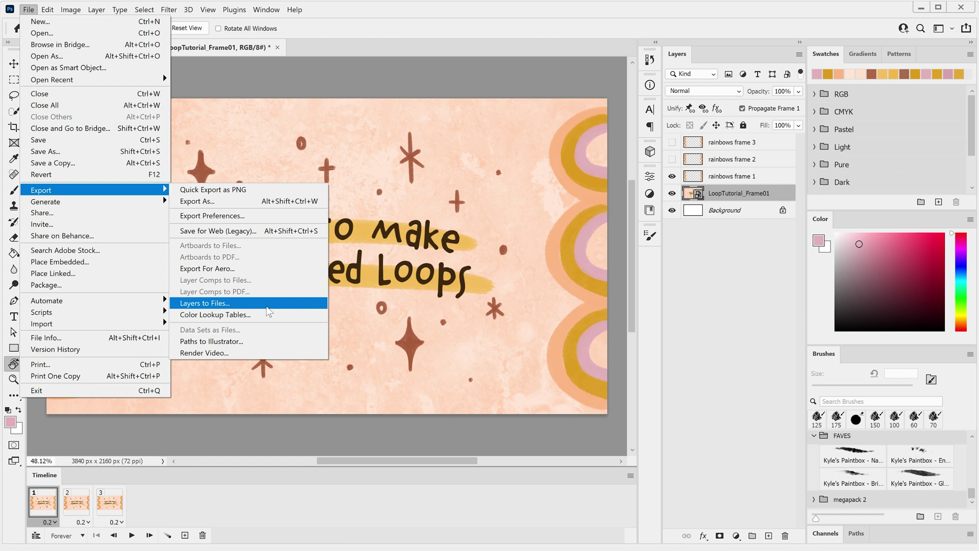
click(267, 306)
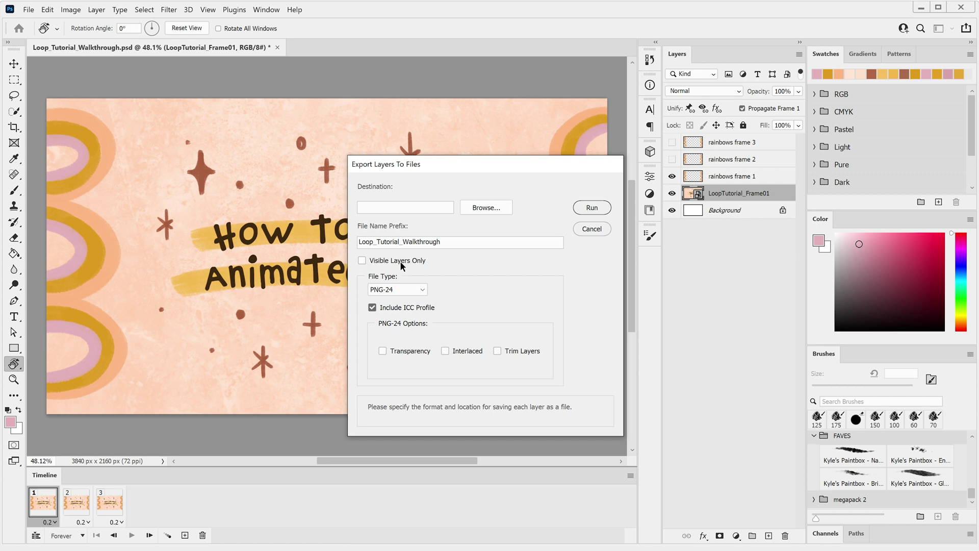
click(403, 289)
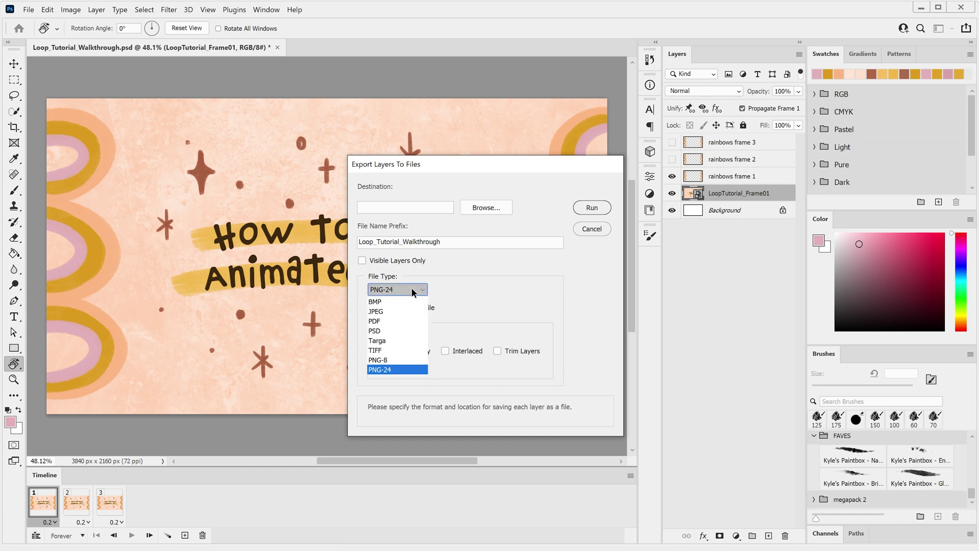
click(401, 371)
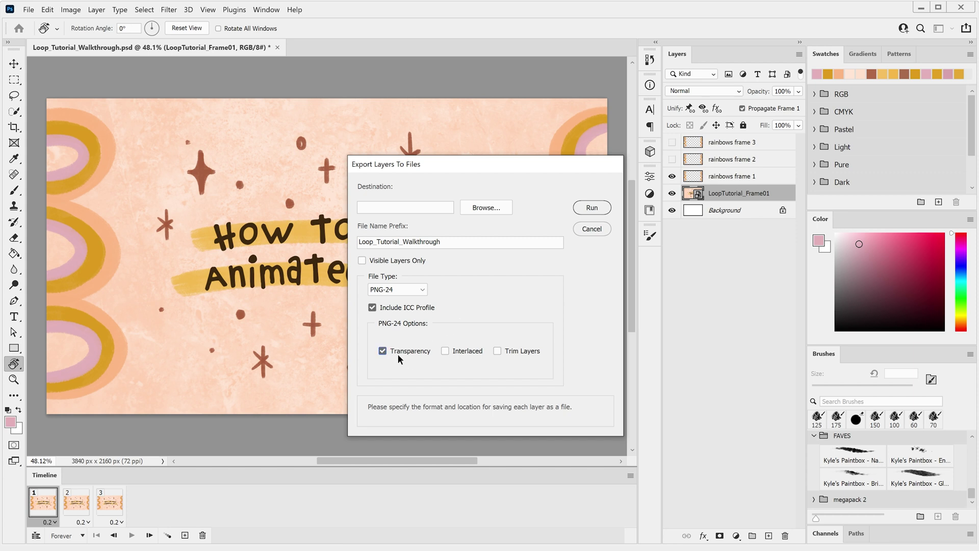
click(587, 209)
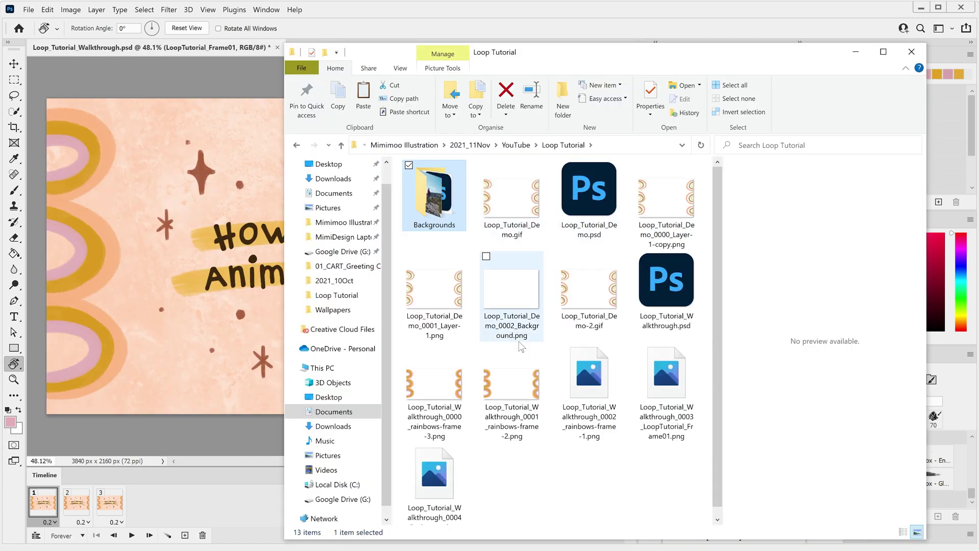
click(442, 376)
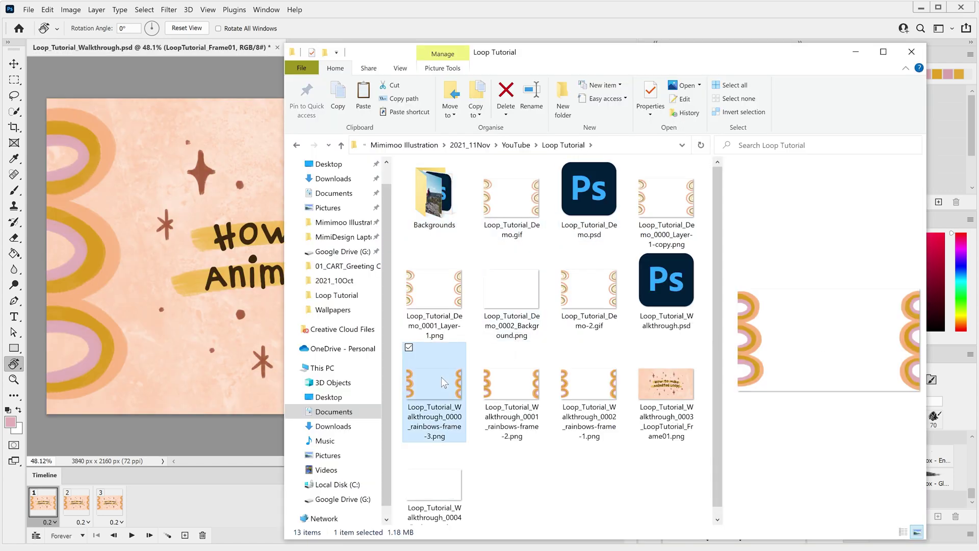
double_click(441, 377)
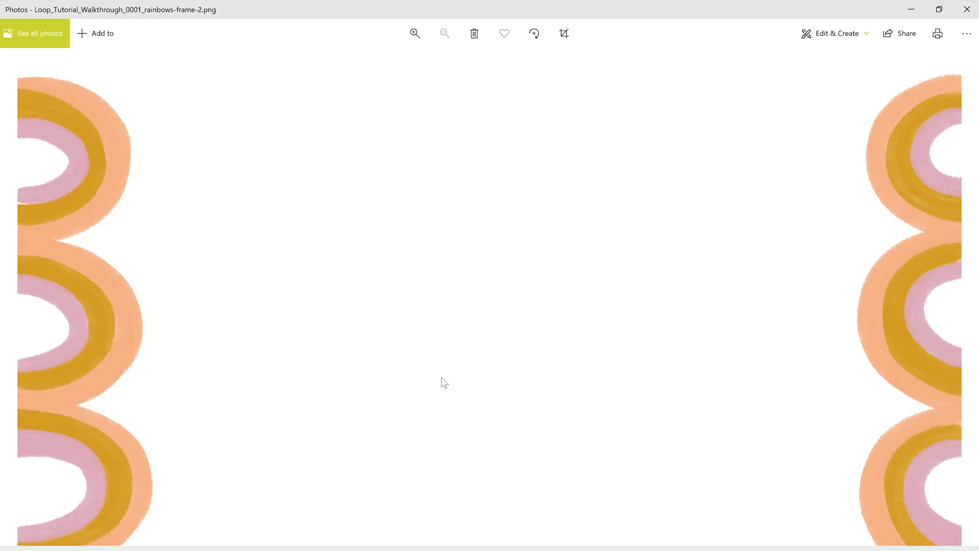
- Flip forward through the exported rainbow frames in Photos, then back to rainbows-frame-1
key(Right)
key(Right)
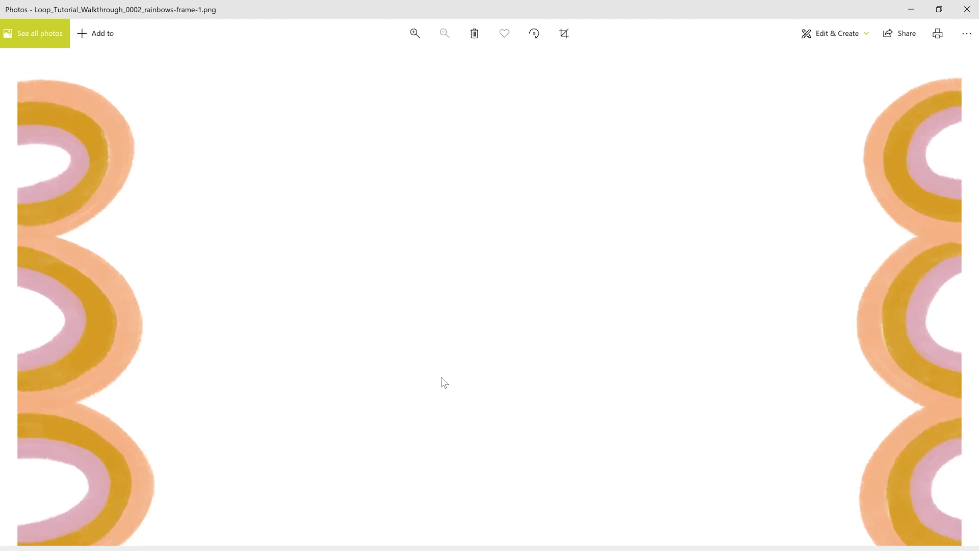
key(Right)
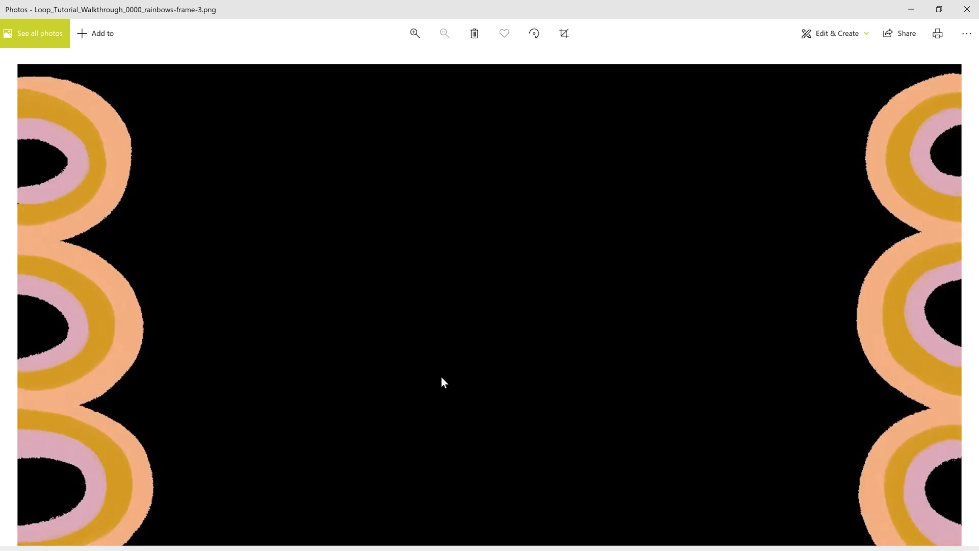
key(Left)
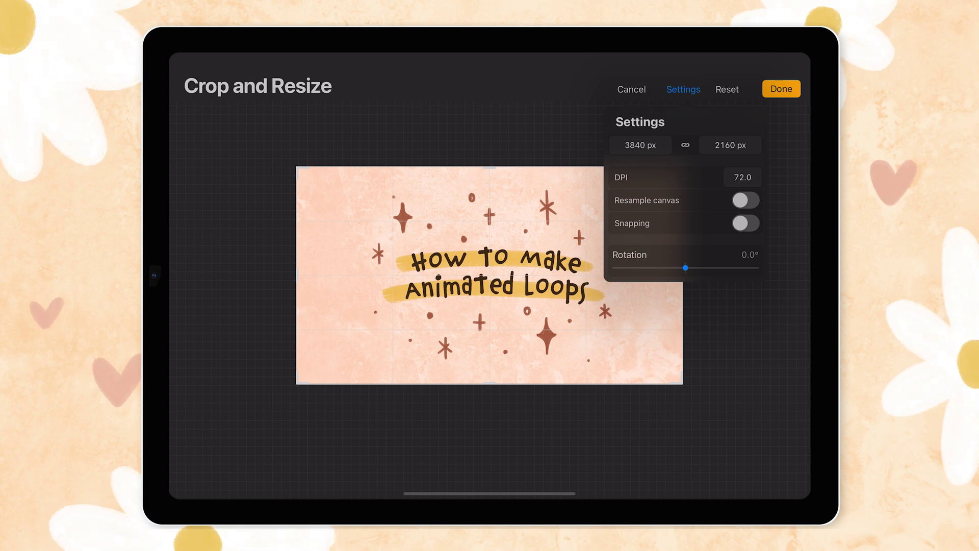
- Confirm the 3840 × 2160 canvas size and add a new layer above the title art
click(781, 88)
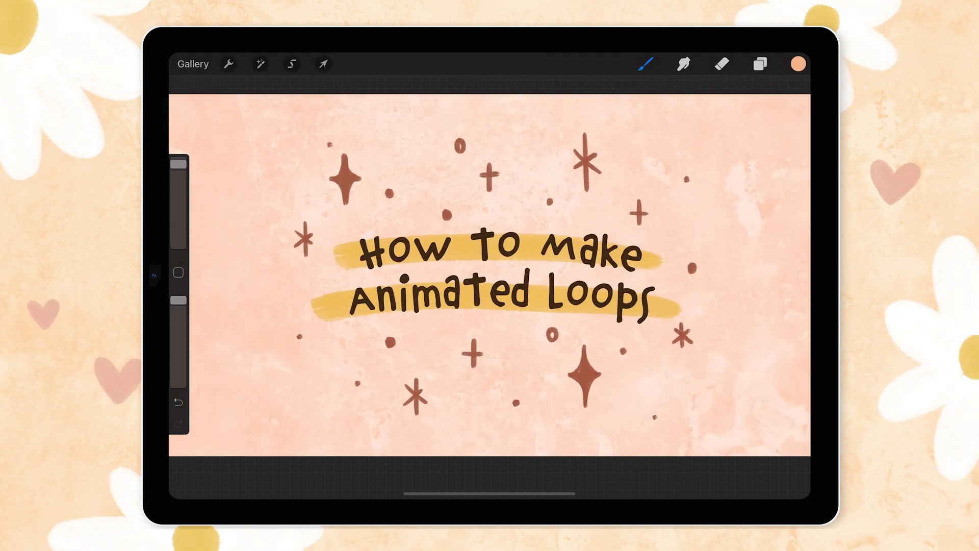
scroll(480, 277, down, 2)
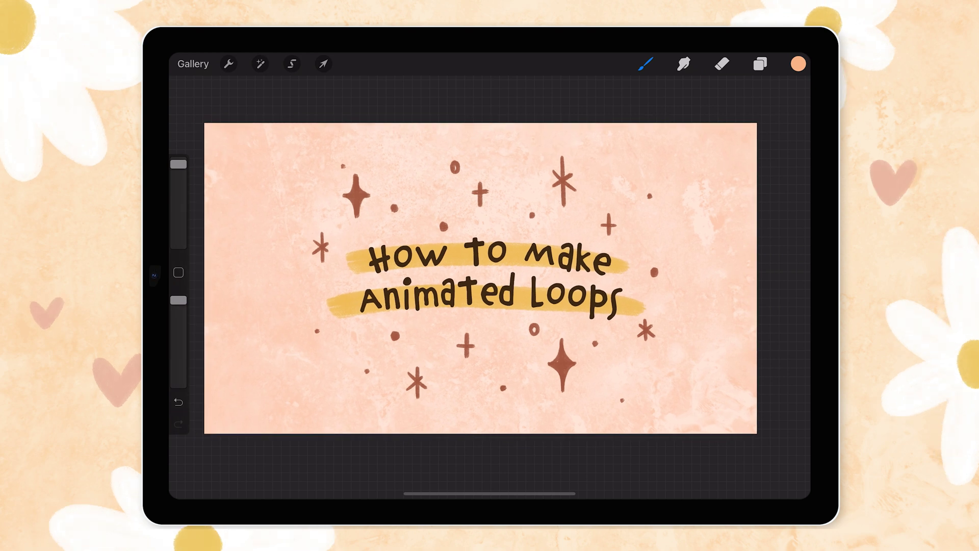
click(759, 64)
click(785, 103)
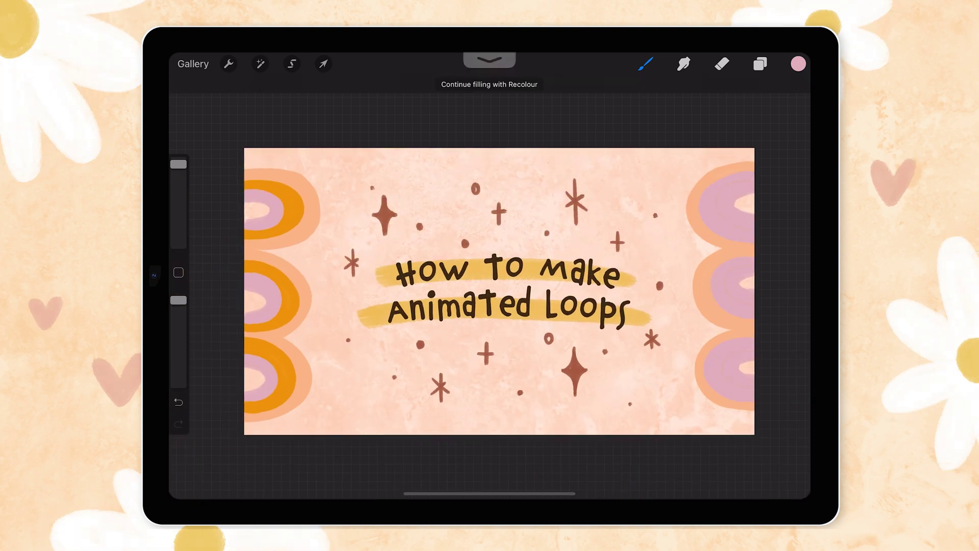
click(228, 64)
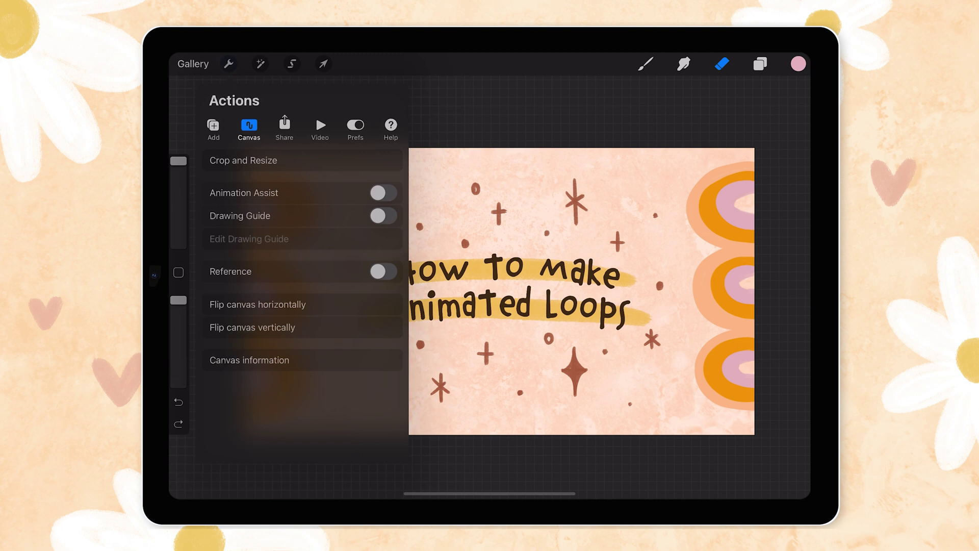
- Enable Animation Assist and set the animation playback mode to Loop
click(383, 193)
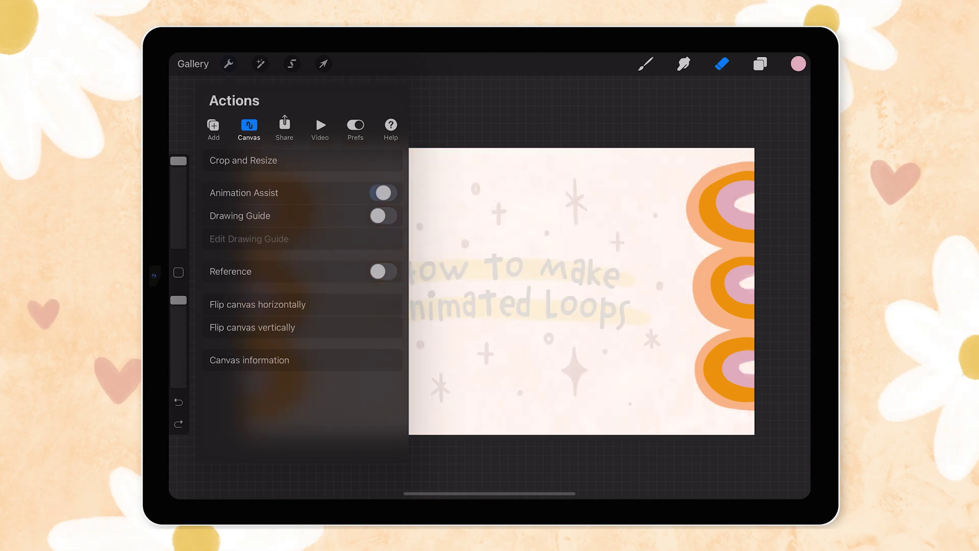
click(229, 64)
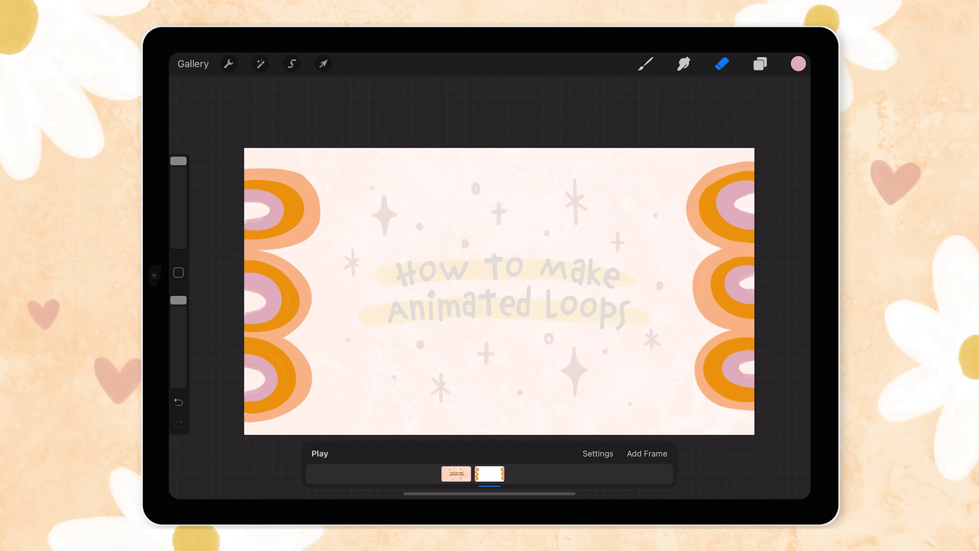
click(598, 453)
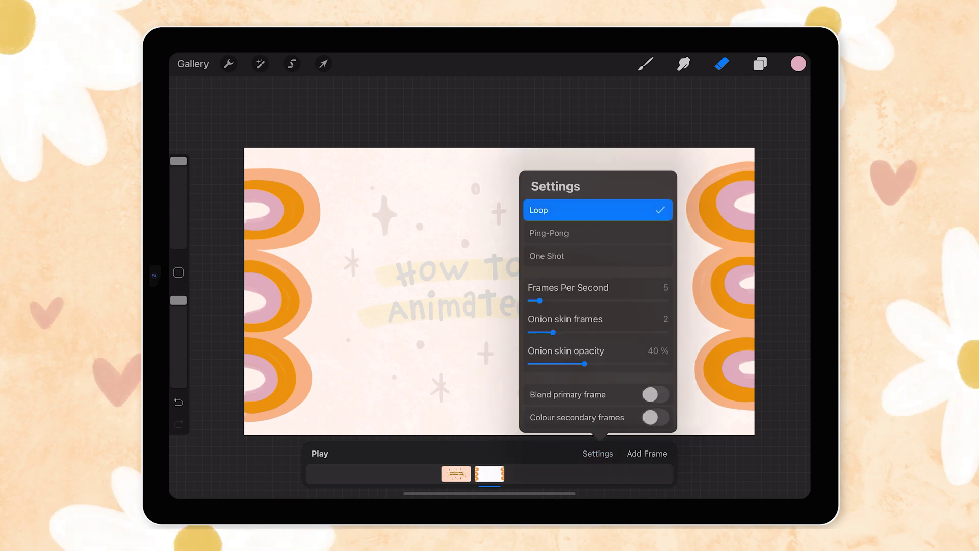
click(598, 233)
click(598, 256)
click(598, 210)
- Set onion skin to 1 frame at about 40% opacity
mouse_move(553, 332)
mouse_down()
mouse_move(599, 332)
mouse_move(541, 332)
mouse_up()
mouse_move(584, 364)
mouse_down()
mouse_move(607, 364)
mouse_move(542, 364)
mouse_move(575, 363)
mouse_up()
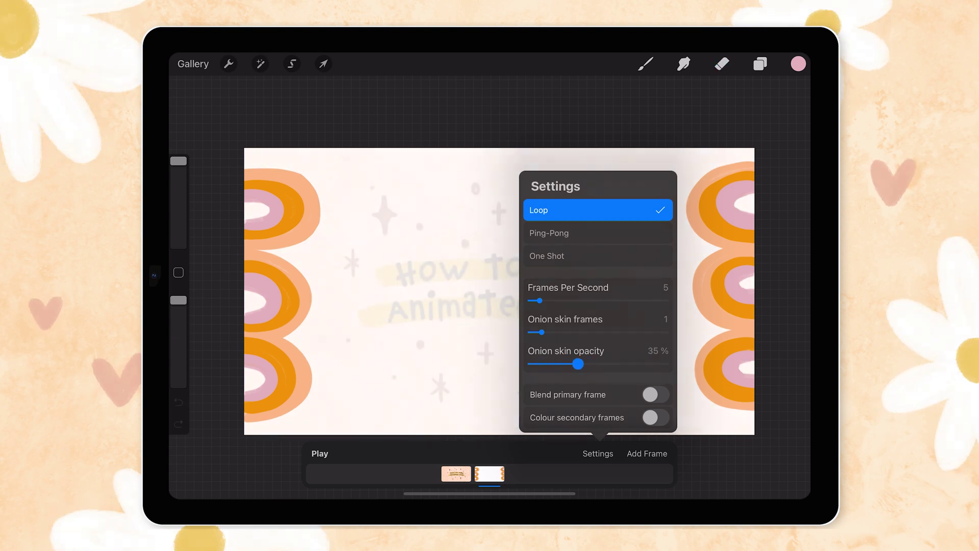
drag(577, 363, 585, 364)
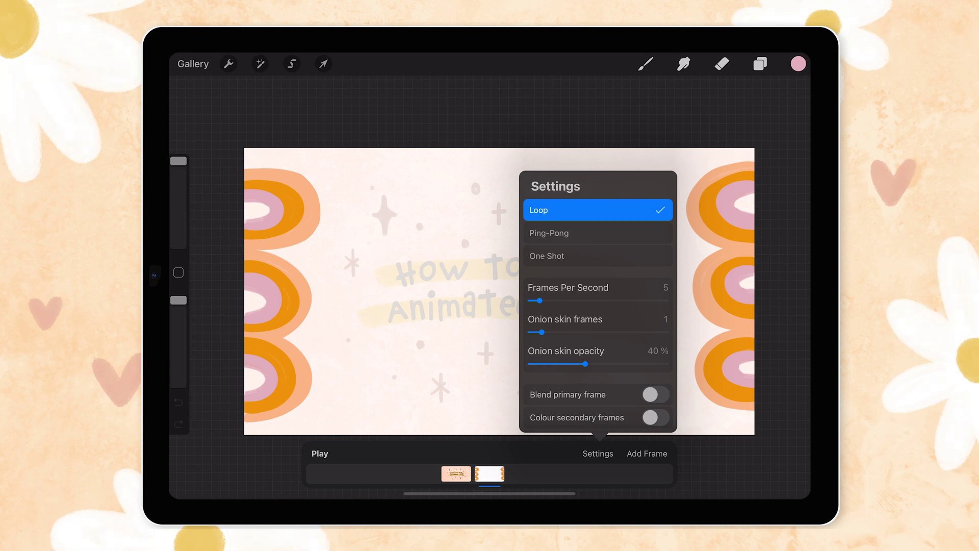
click(597, 453)
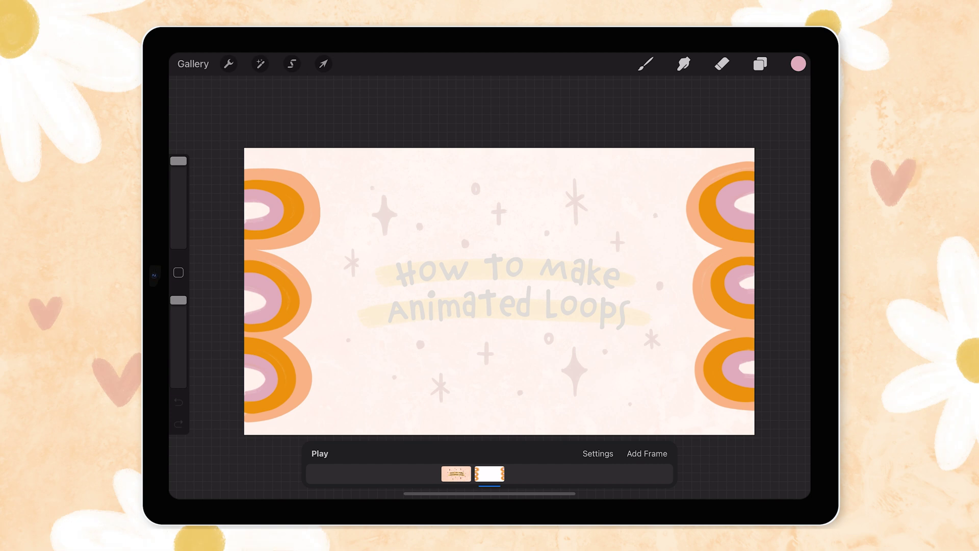
- Add a blank third frame to the animation timeline
click(490, 473)
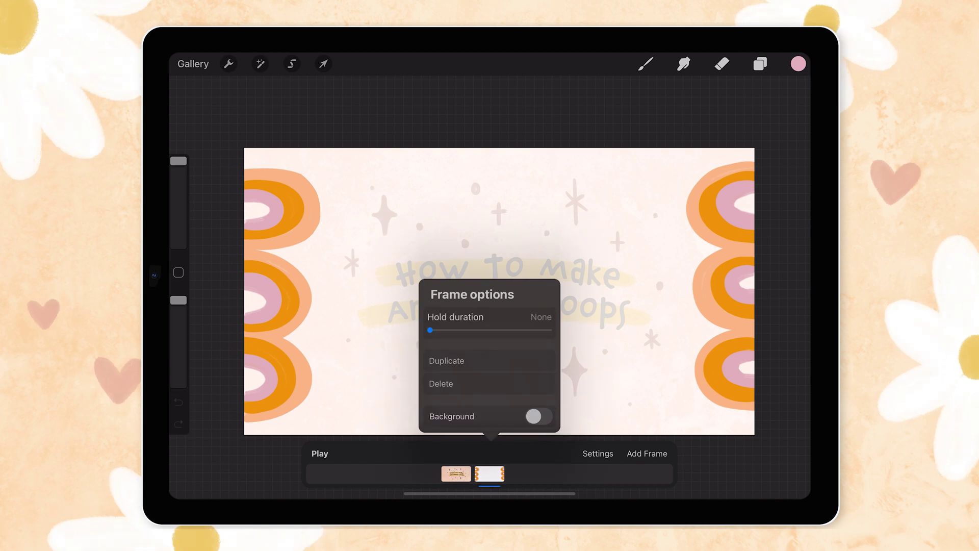
drag(456, 474, 451, 473)
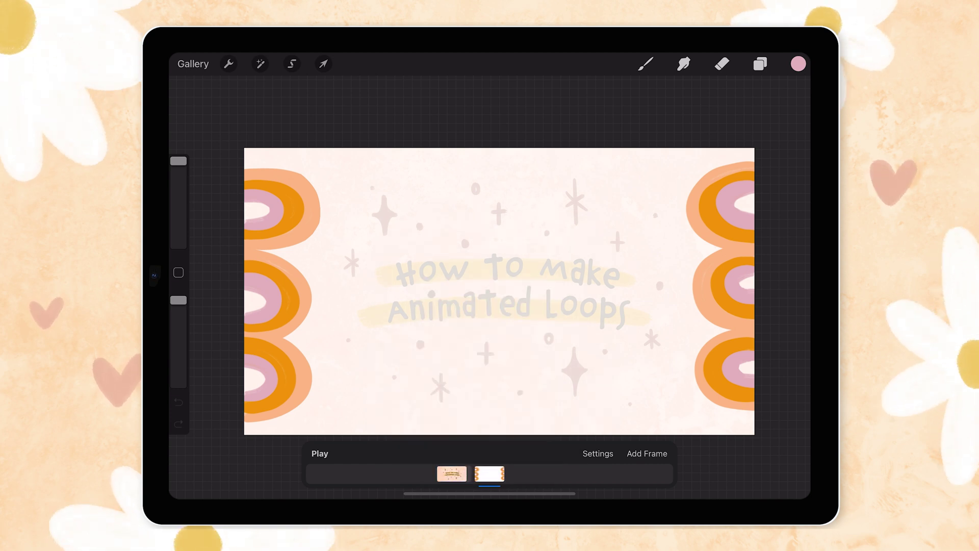
click(646, 453)
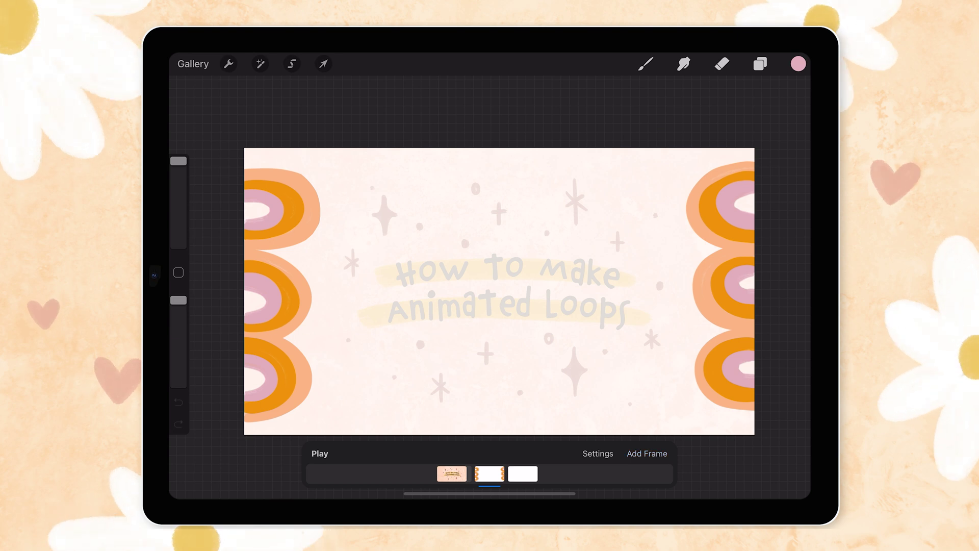
- Paint peach arch bands on the third frame using the Rainbow Loop palette
click(759, 63)
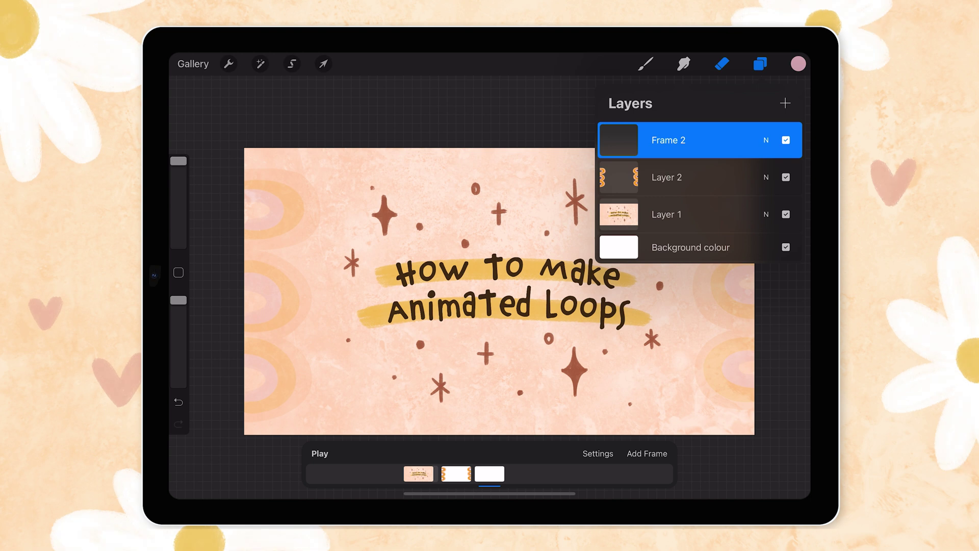
click(760, 63)
click(798, 63)
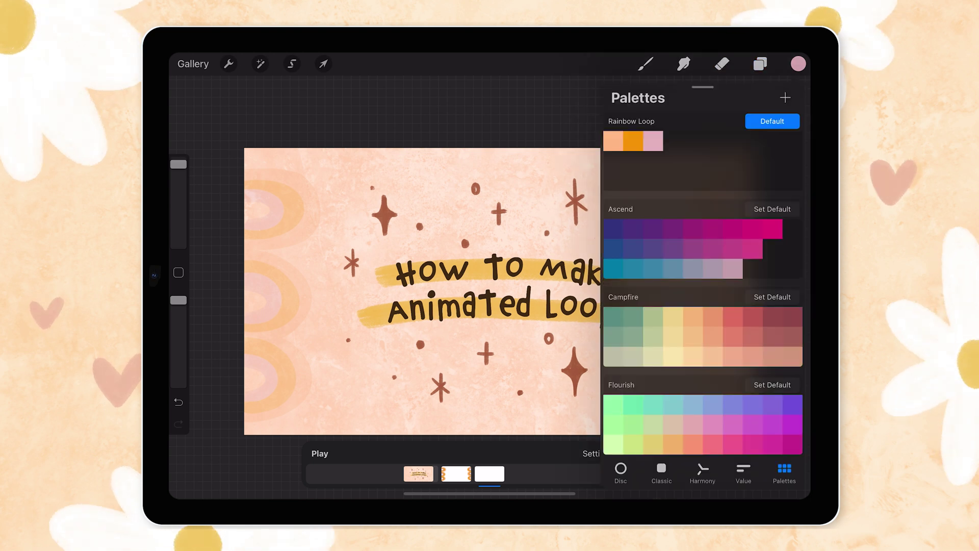
click(613, 140)
click(645, 64)
scroll(657, 286, up, 3)
drag(666, 93, 669, 322)
scroll(561, 254, down, 2)
scroll(490, 276, down, 3)
scroll(489, 275, up, 5)
drag(455, 176, 600, 165)
drag(291, 214, 449, 217)
scroll(489, 275, up, 2)
- Add orange and pink bands inside the left, middle and right peach arches
drag(293, 168, 447, 255)
click(798, 64)
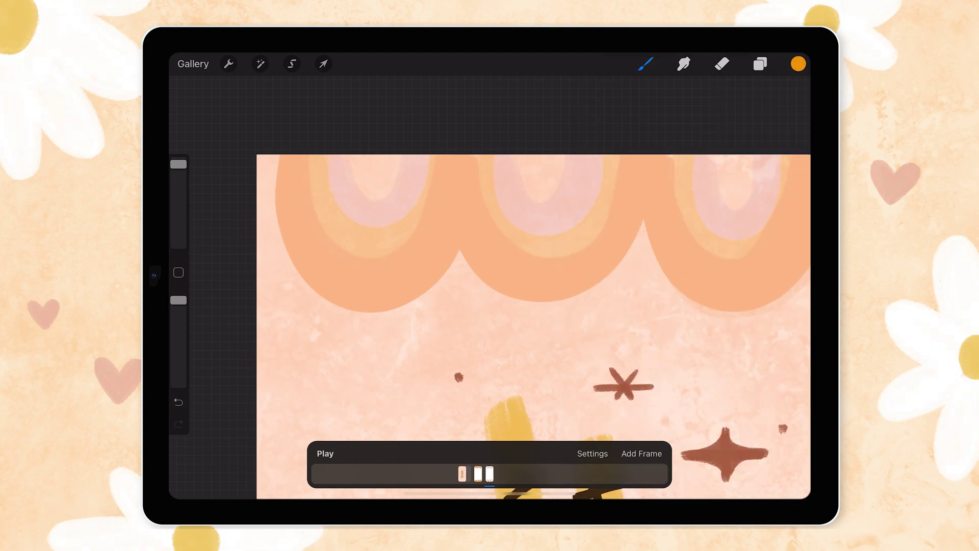
drag(319, 159, 440, 159)
drag(477, 159, 693, 166)
scroll(490, 276, down, 2)
click(798, 64)
click(635, 140)
mouse_move(602, 166)
mouse_down()
mouse_move(669, 166)
mouse_move(632, 212)
mouse_up()
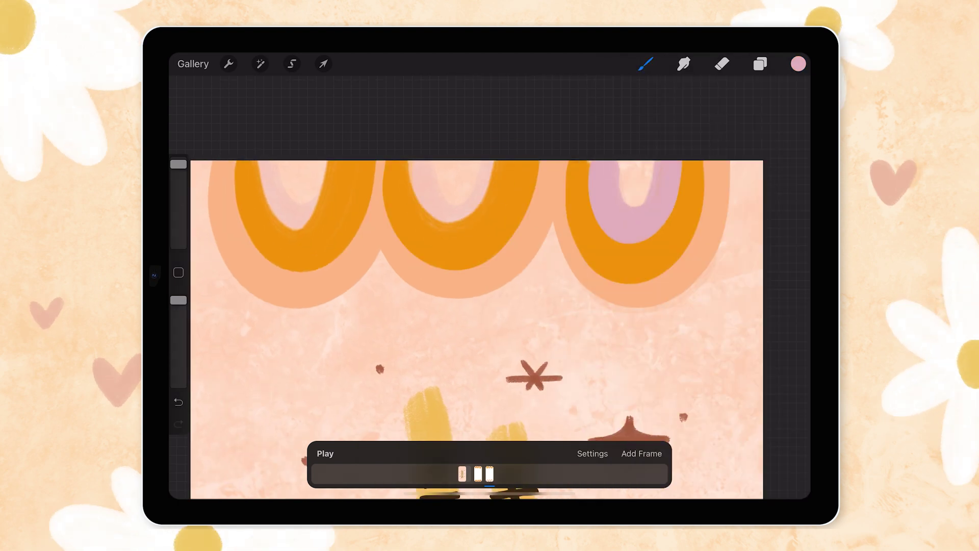
drag(414, 165, 497, 165)
drag(265, 165, 343, 166)
- Paint orange arches with pink bands inside on the opposite side arches
scroll(489, 275, down, 3)
click(798, 63)
click(635, 140)
drag(327, 115, 433, 189)
drag(466, 203, 691, 354)
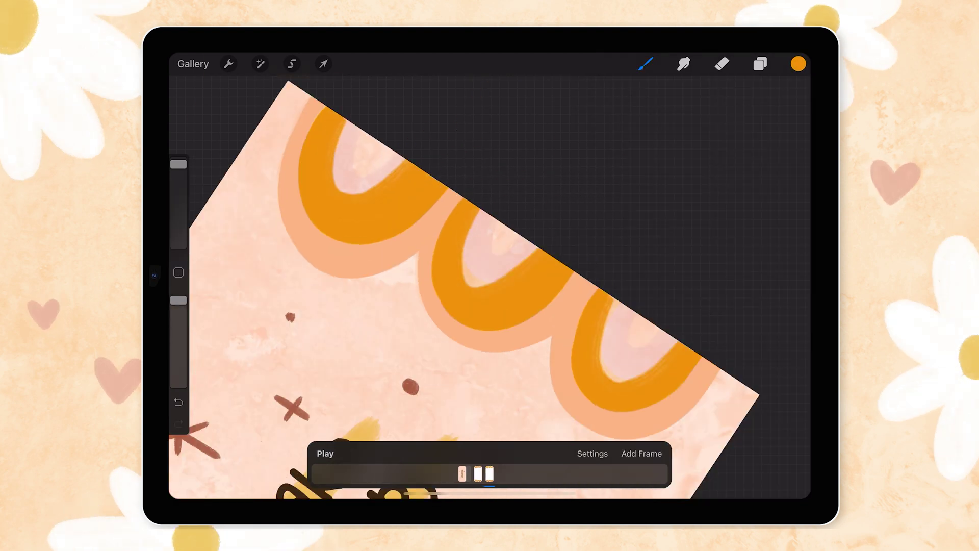
click(798, 64)
click(653, 140)
drag(649, 265, 720, 307)
drag(513, 181, 591, 232)
drag(389, 108, 462, 148)
scroll(489, 276, down, 5)
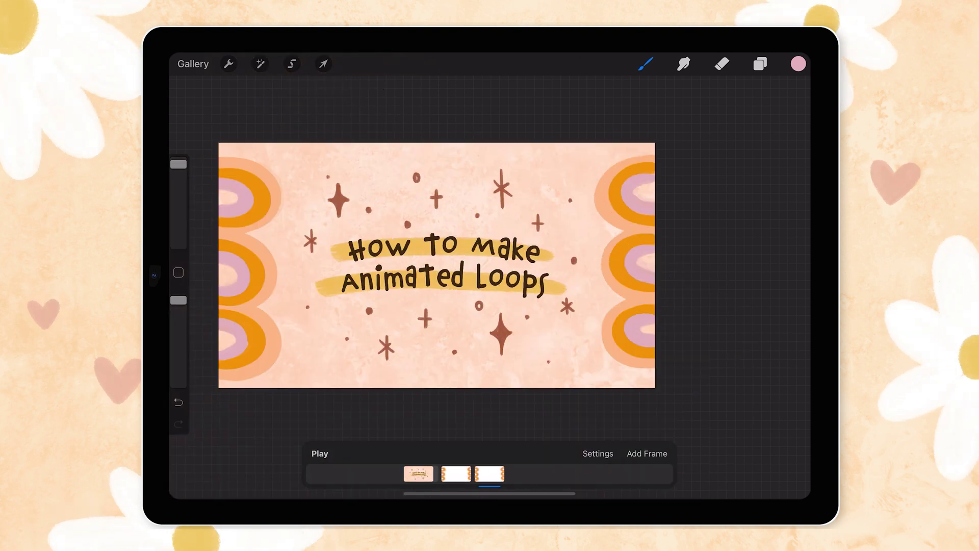
- Add a fourth frame and paint shifted peach, orange and pink arches on it
click(647, 454)
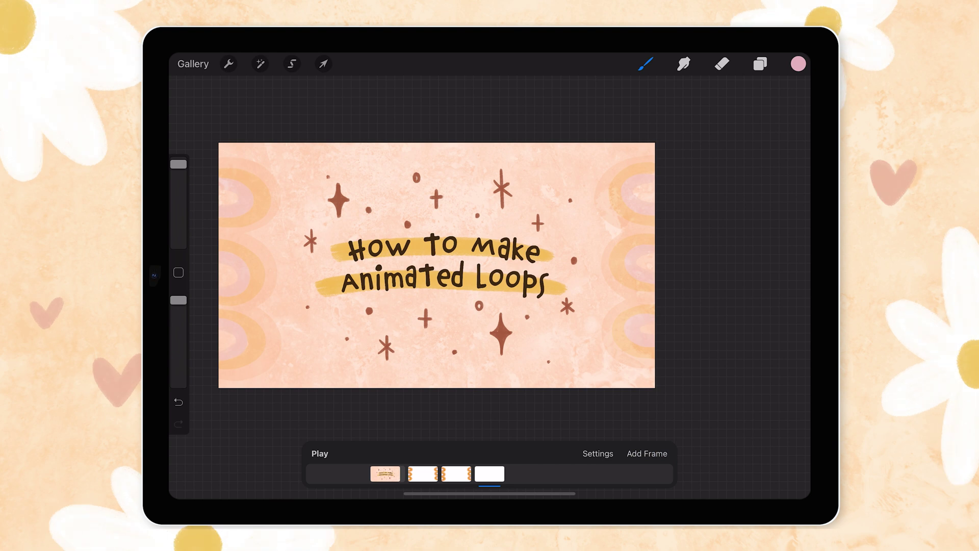
click(798, 64)
click(612, 140)
drag(647, 99, 668, 239)
drag(514, 180, 667, 181)
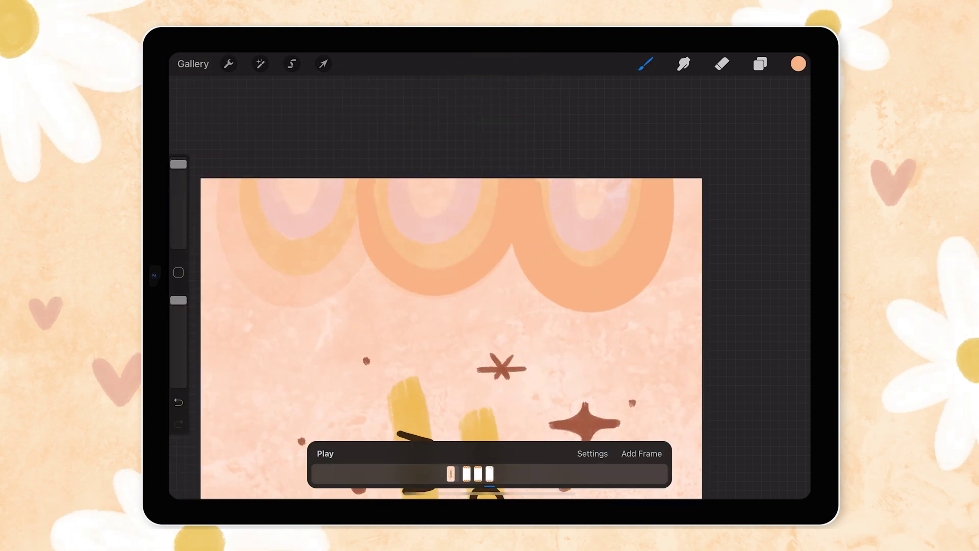
click(798, 64)
click(633, 140)
click(798, 64)
click(653, 140)
drag(455, 217, 522, 225)
mouse_move(456, 250)
mouse_down()
mouse_move(530, 250)
mouse_move(520, 250)
mouse_up()
- Play the four-frame looping animation to check it, then stop playback
scroll(479, 270, up, 1)
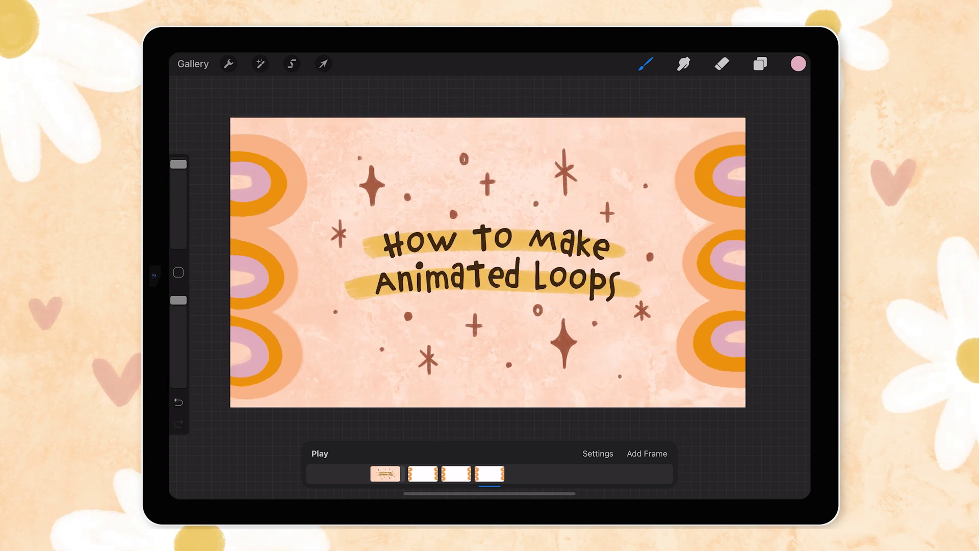
click(320, 453)
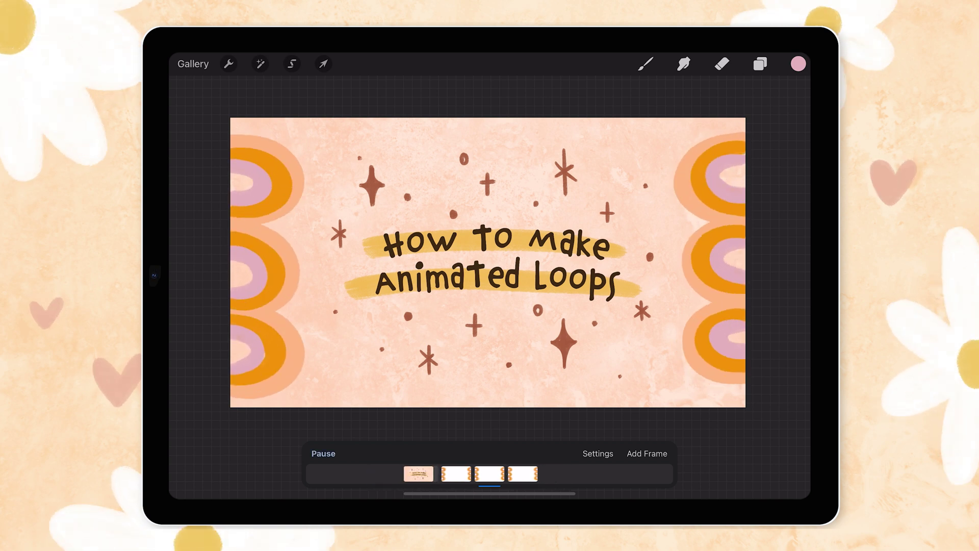
click(323, 453)
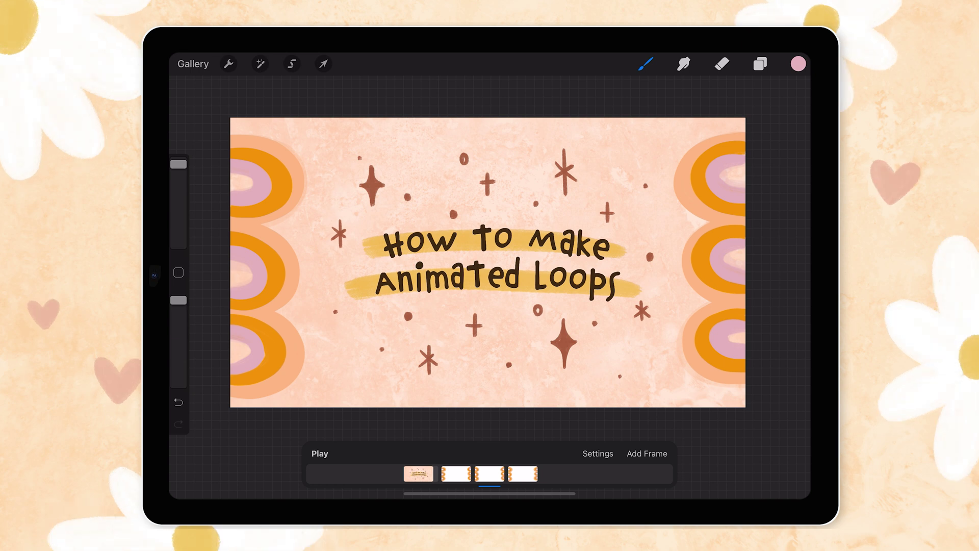
- Export the layers as PNG files and save the four images to On My iPad
click(228, 64)
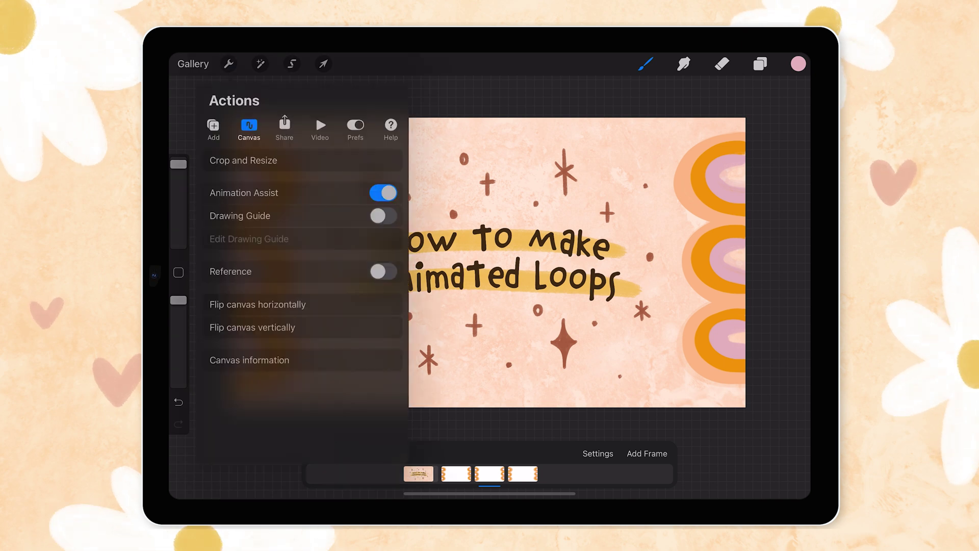
click(284, 127)
click(229, 357)
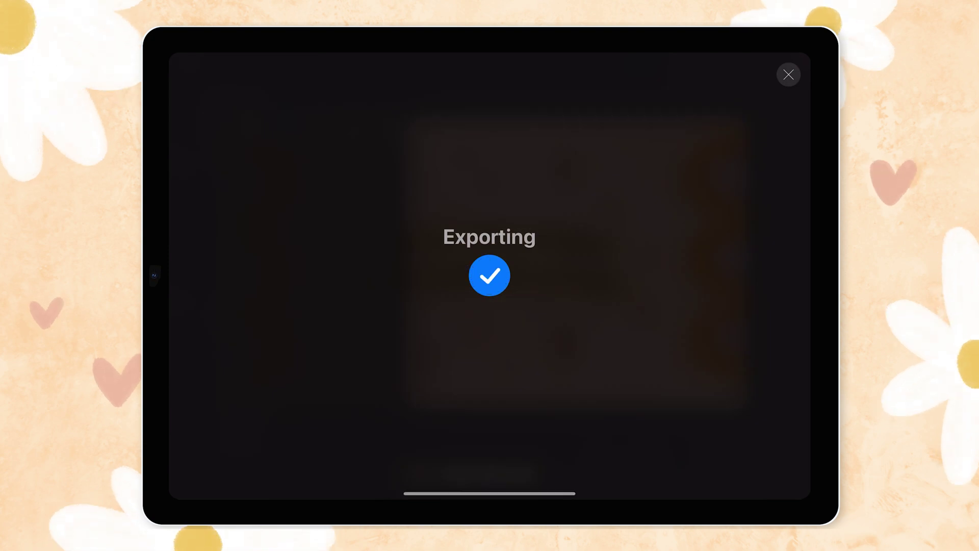
click(489, 373)
click(489, 220)
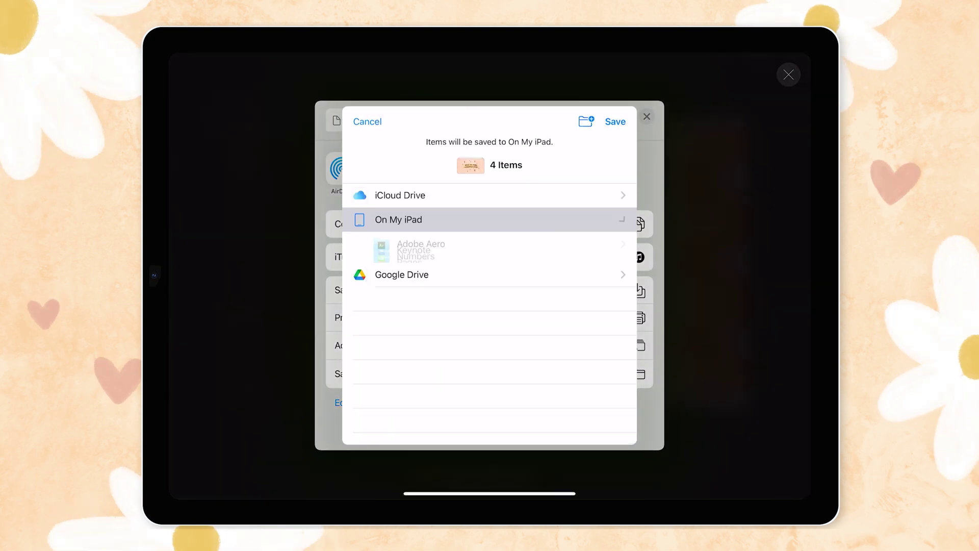
click(615, 121)
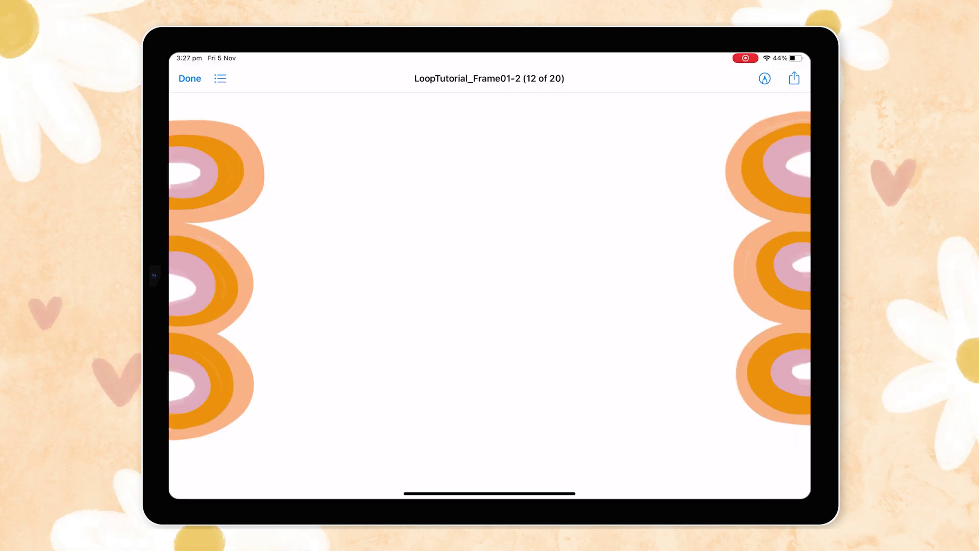
- Swipe forward and back through the LoopTutorial_Frame01-2 to -4 previews in Files
drag(637, 286, 357, 286)
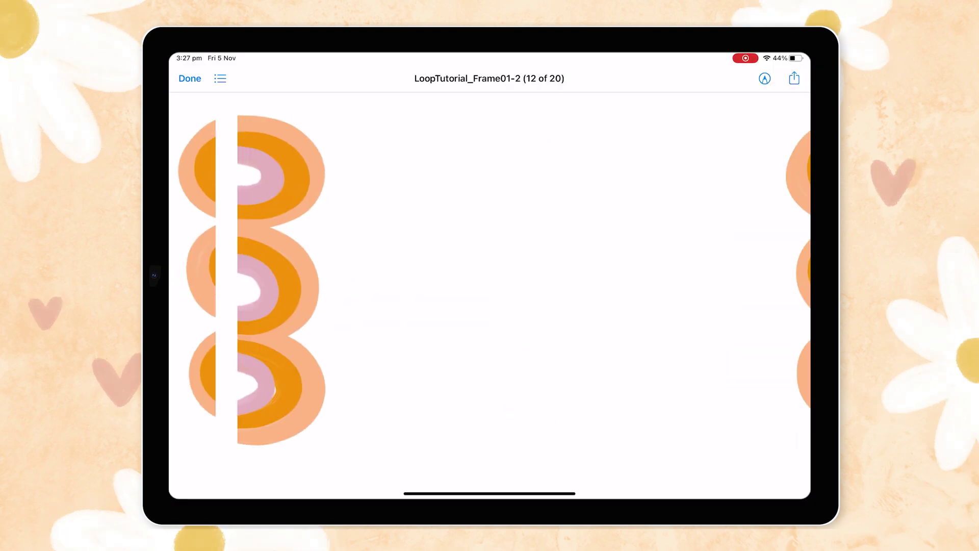
drag(611, 276, 637, 285)
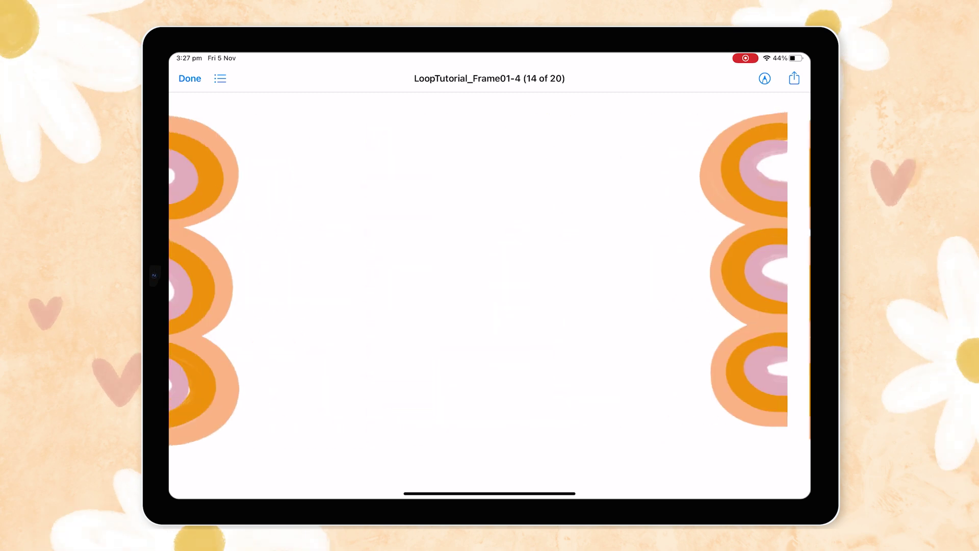
drag(357, 286, 433, 286)
drag(306, 275, 611, 276)
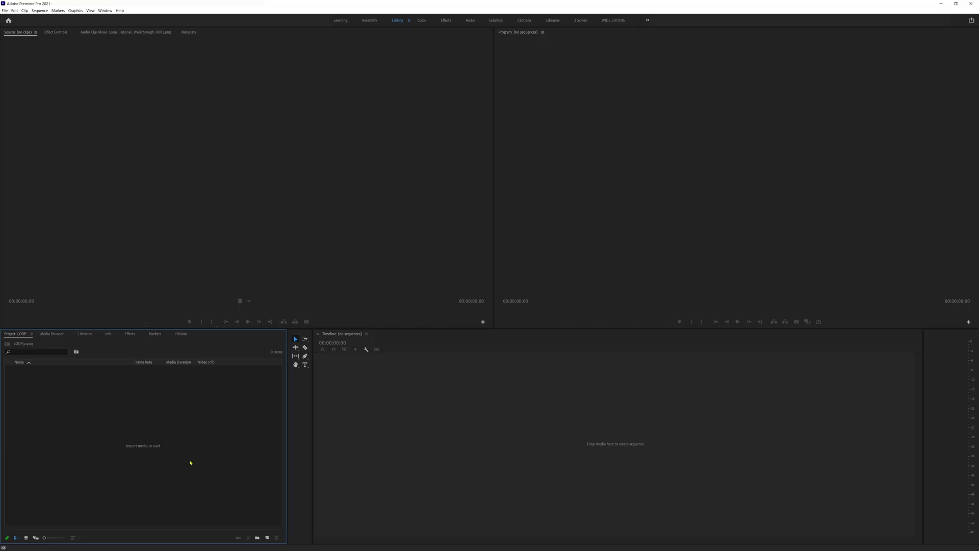
- Create a Custom 3840×2160 sequence named LOOP
click(267, 538)
click(285, 473)
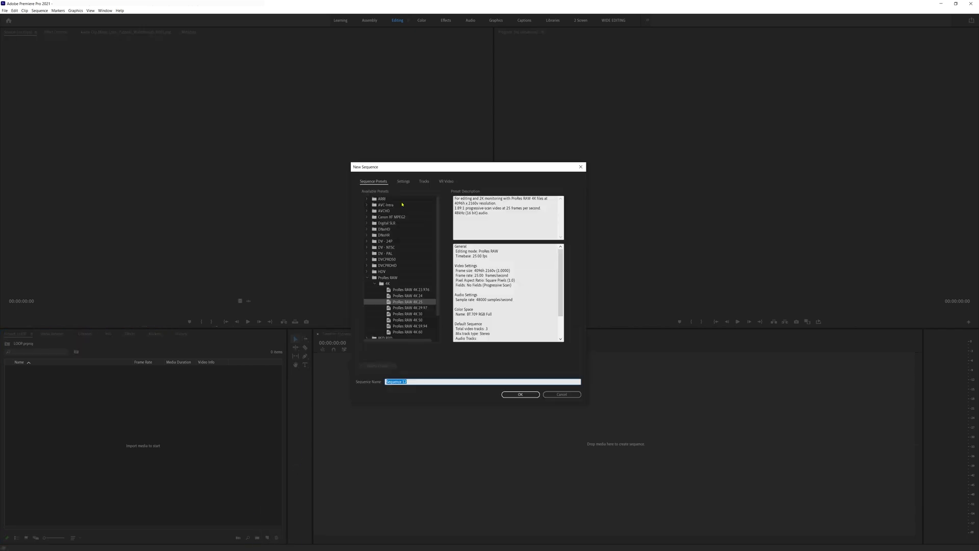
click(404, 181)
click(432, 192)
click(432, 201)
click(422, 217)
text(3840)
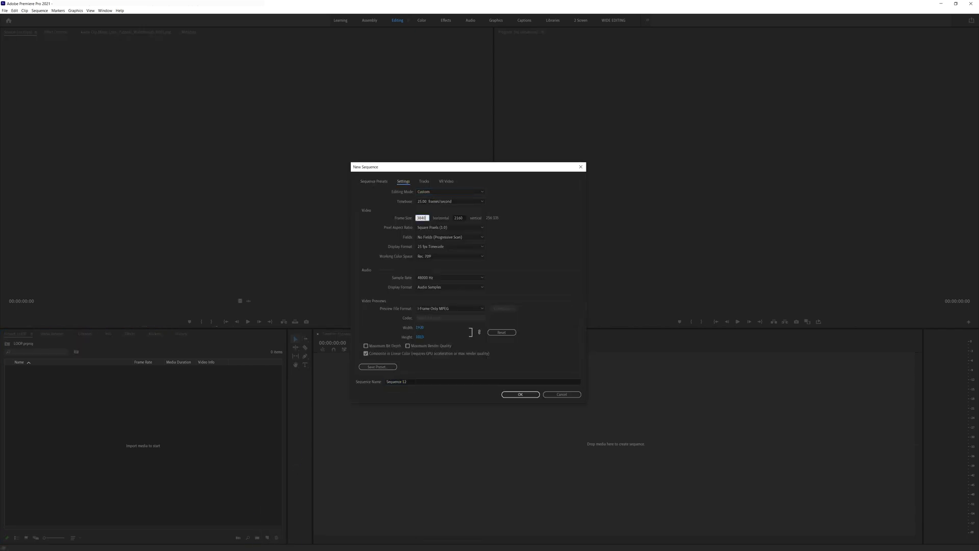
click(520, 218)
click(438, 382)
text(LOOP)
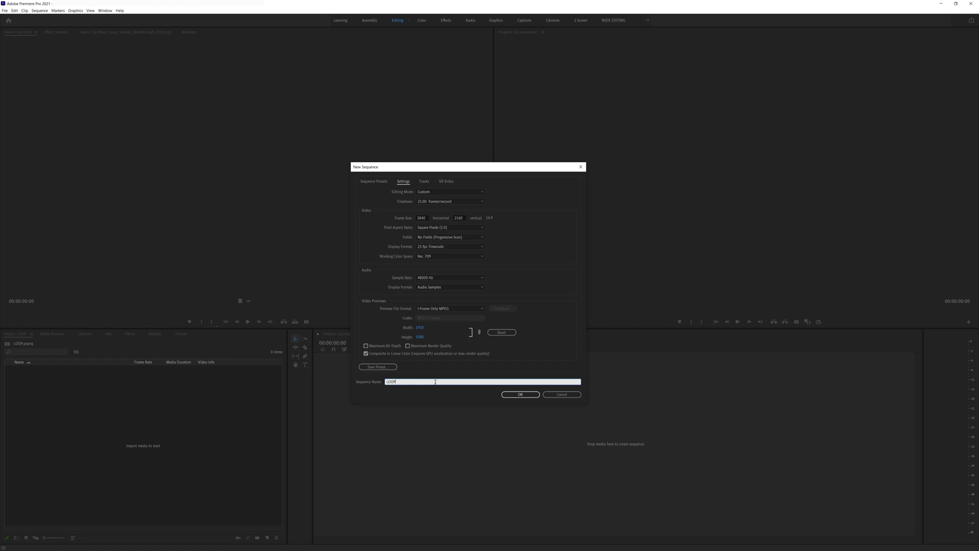
click(520, 394)
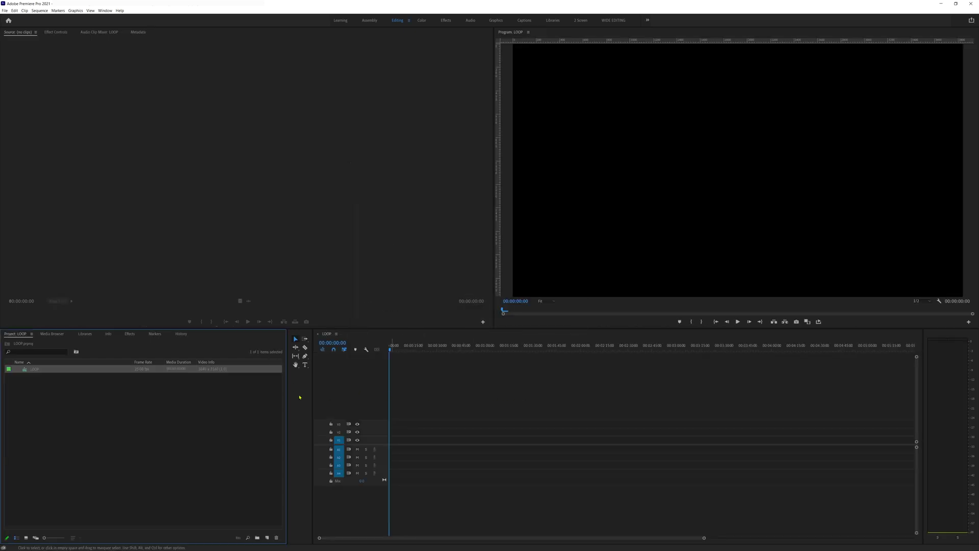
- Import the first Loop_Tutorial_Walkthrough PNG with Image Sequence ticked
double_click(108, 410)
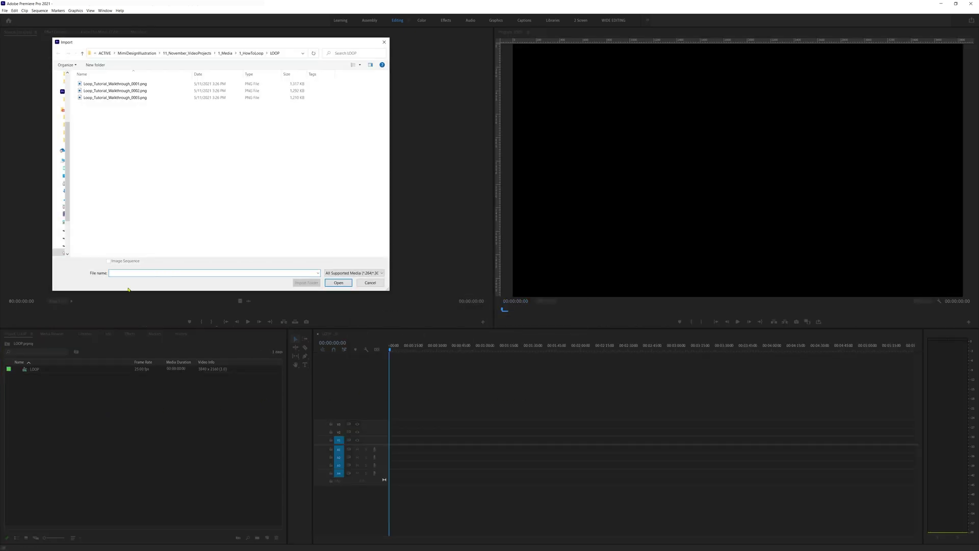
click(142, 85)
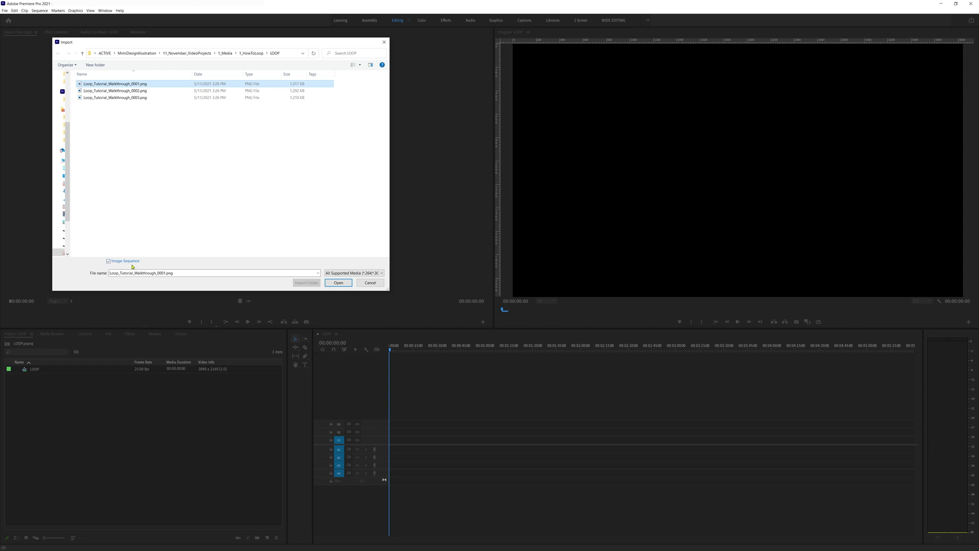
click(338, 282)
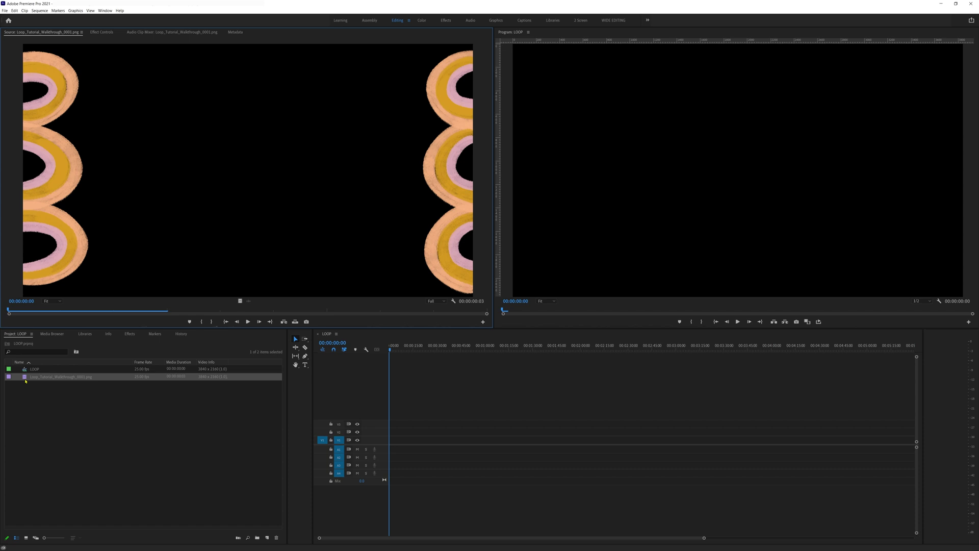
- Drag the PNG sequence onto V1 of LOOP, fit the timeline and scrub to preview
drag(25, 380, 390, 441)
key(backslash)
mouse_move(397, 349)
mouse_down()
mouse_move(419, 350)
mouse_move(390, 351)
mouse_up()
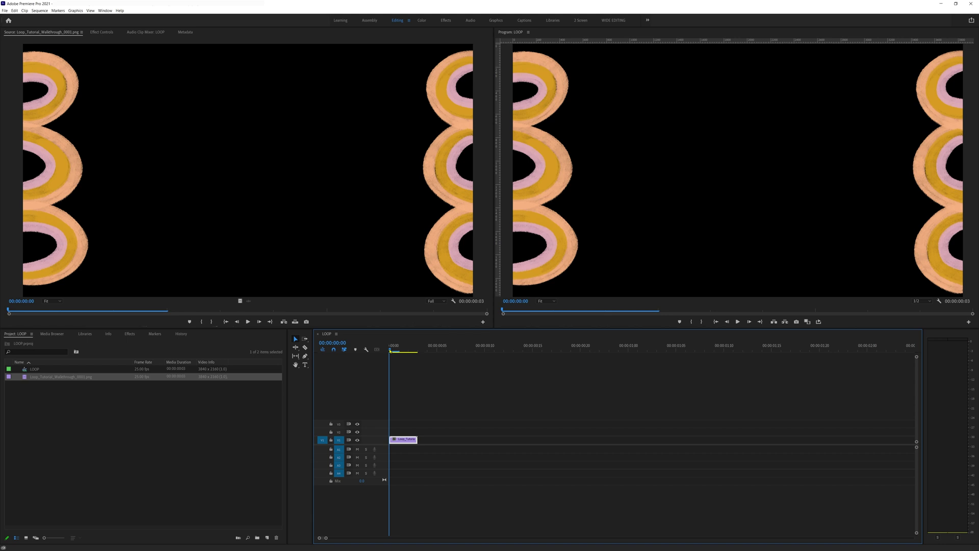
- Interpret the border PNG sequence footage at an assumed frame rate of 5 fps
right_click(25, 377)
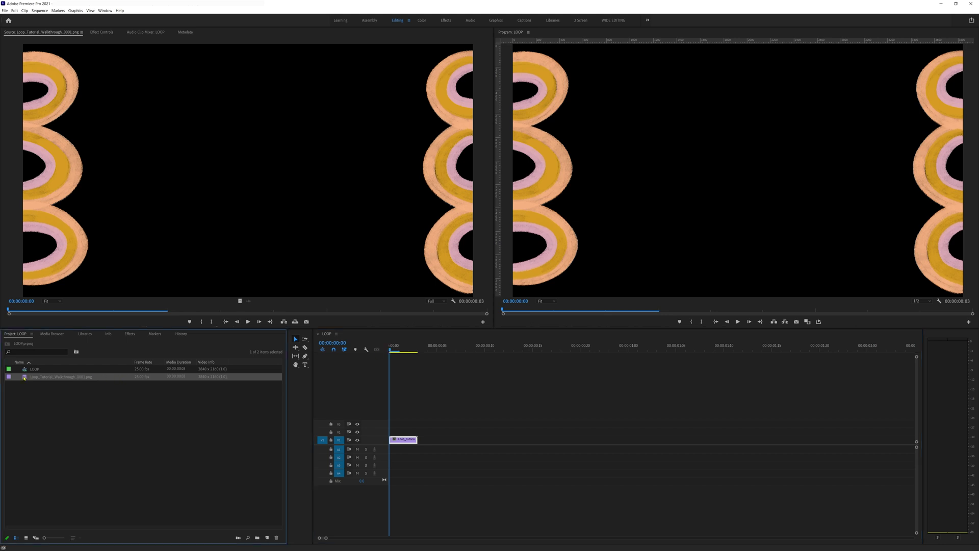
mouse_move(67, 141)
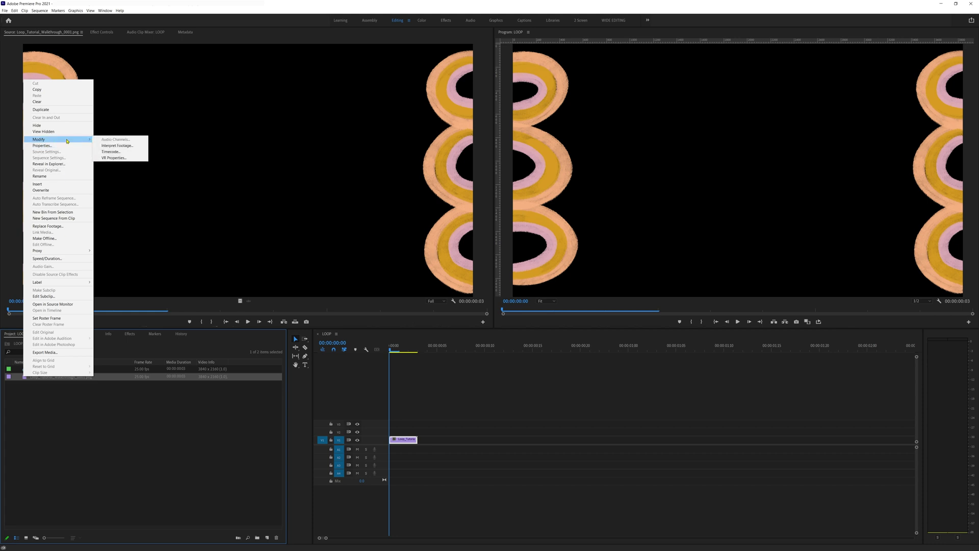
click(137, 147)
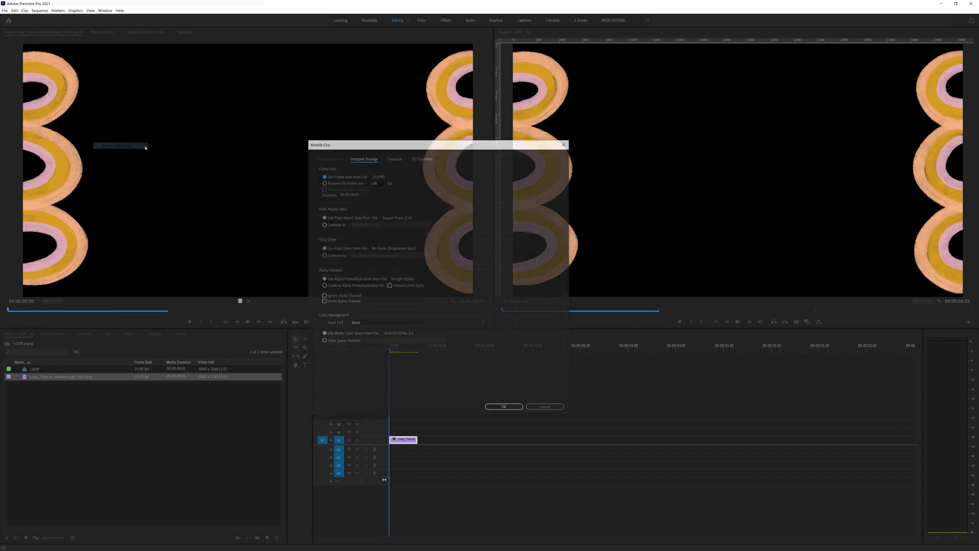
click(353, 184)
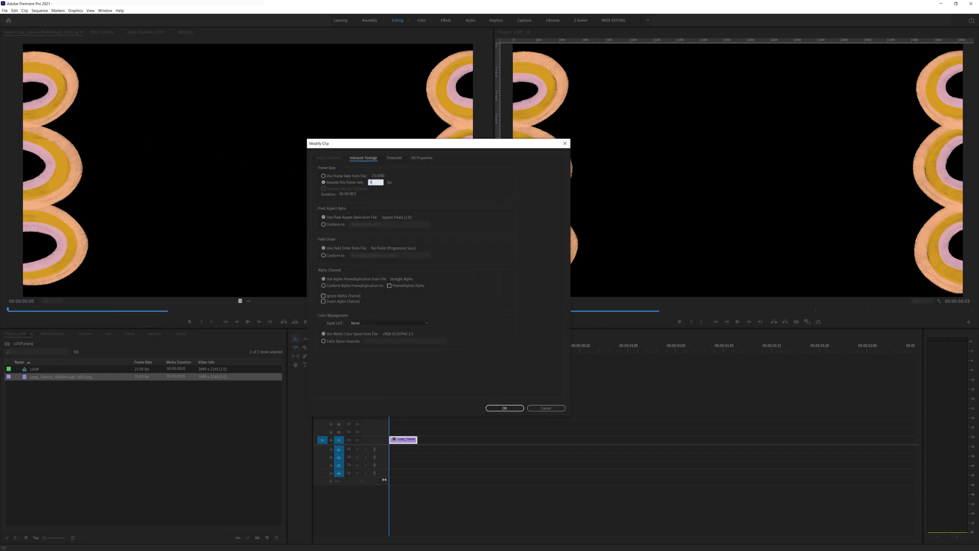
click(415, 187)
click(511, 408)
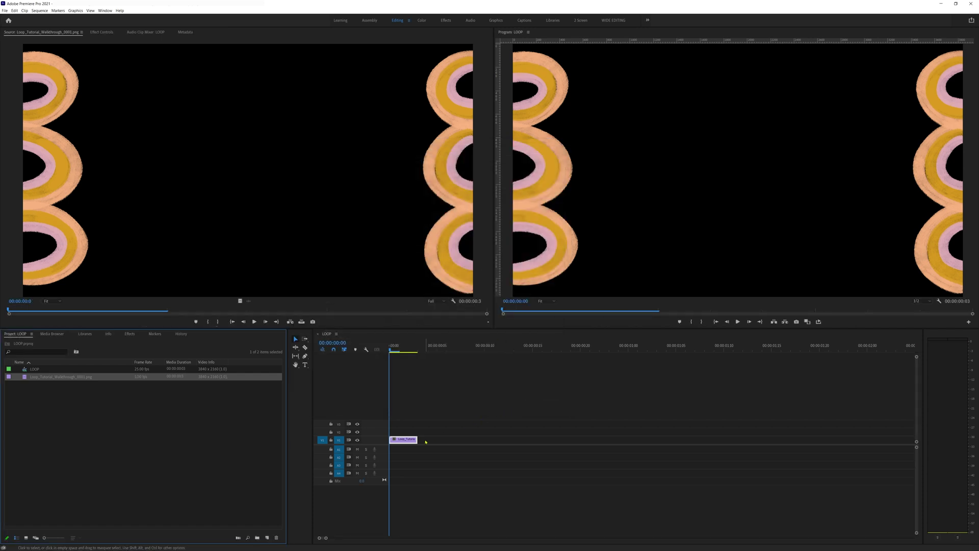
- Lengthen the border clip to 15 frames, preview it, and paste copies after it
drag(417, 440, 532, 440)
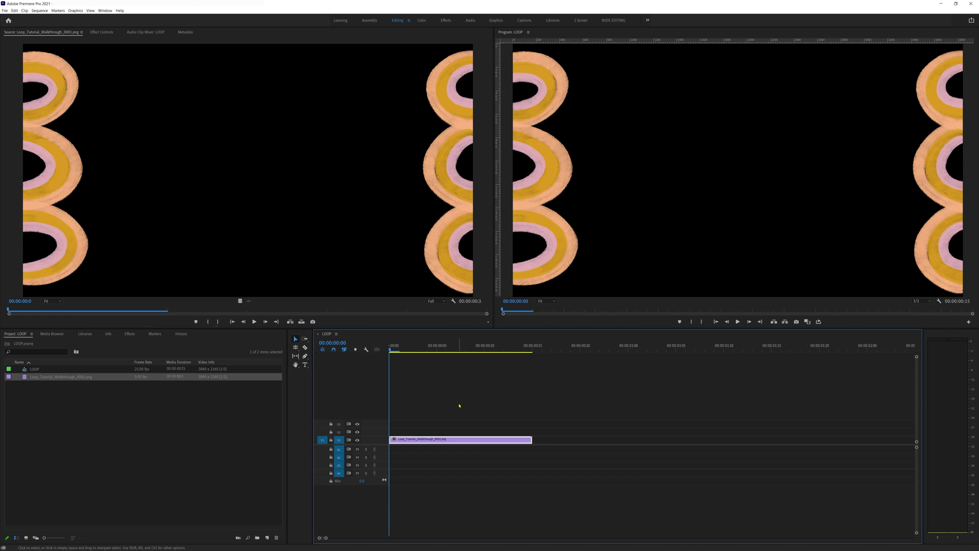
key(space)
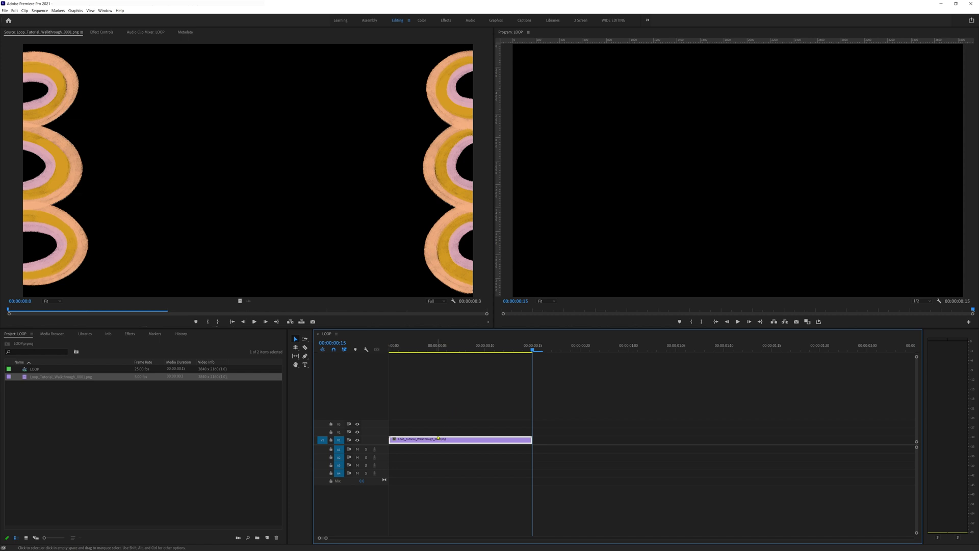
key(ctrl+c)
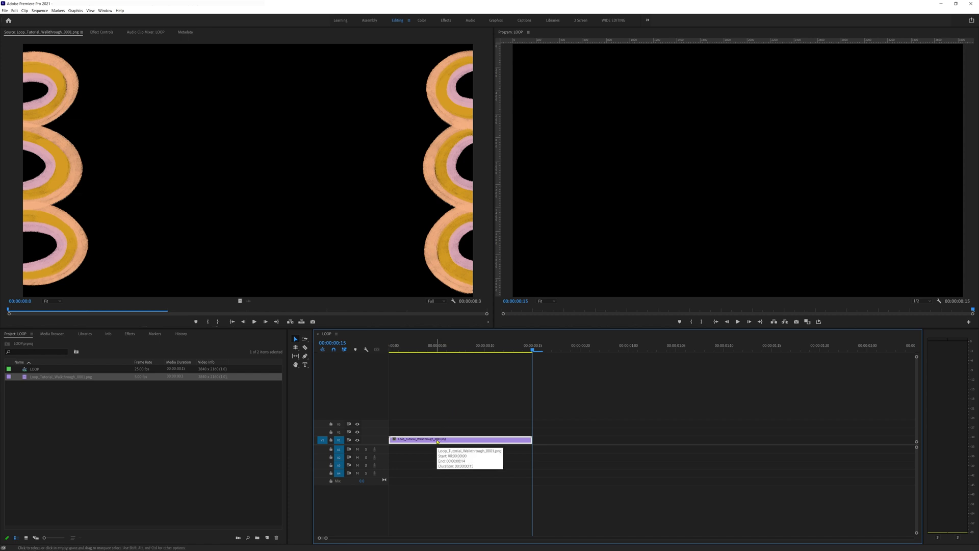
key(ctrl+v)
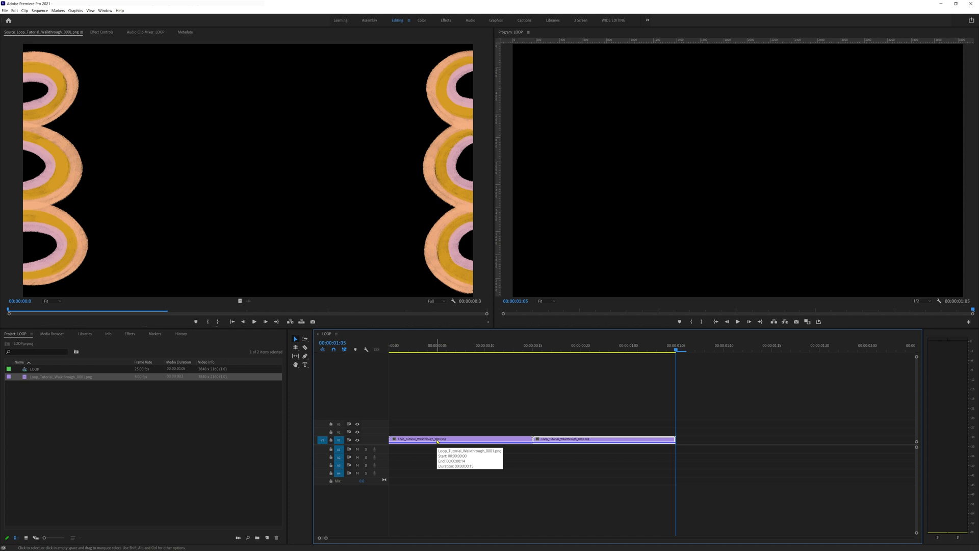
drag(572, 412, 496, 448)
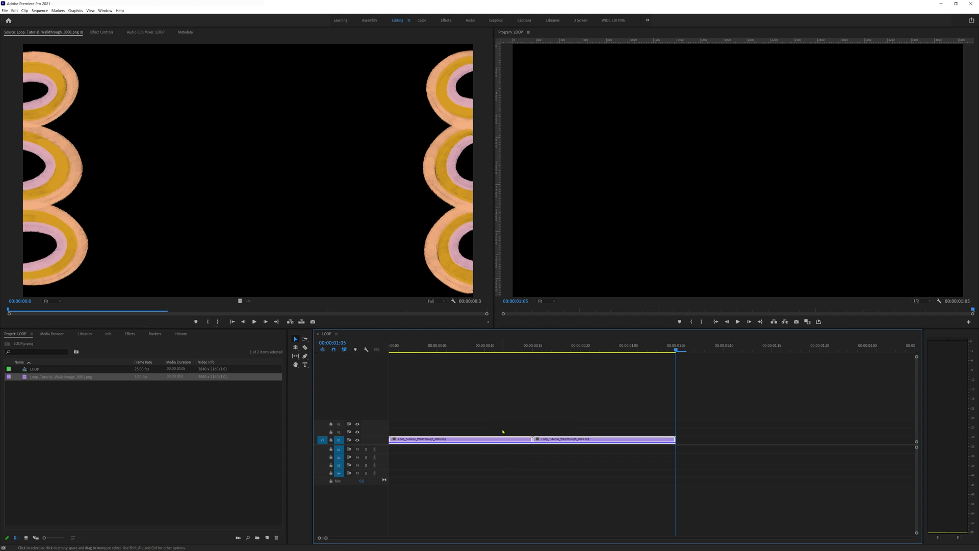
key(ctrl+c)
key(ctrl+v)
key(ctrl+v)
key(ctrl+v)
key(ctrl+v)
key(ctrl+v)
key(ctrl+v)
key(ctrl+v)
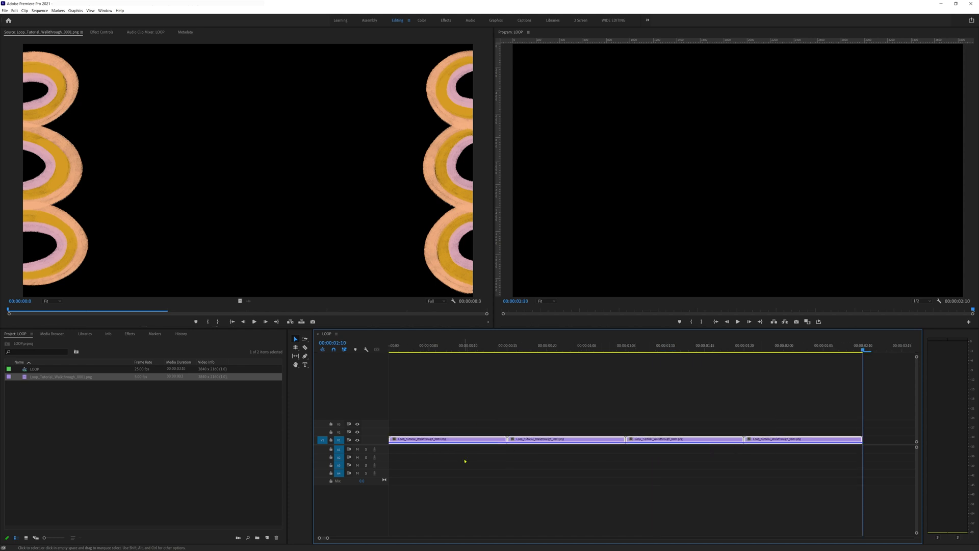
- Repeatedly copy and paste all border clips to keep doubling the track length
key(backslash)
drag(843, 419, 402, 468)
key(ctrl+c)
key(ctrl+v)
key(backslash)
key(ctrl+c)
key(ctrl+v)
key(backslash)
drag(885, 421, 395, 464)
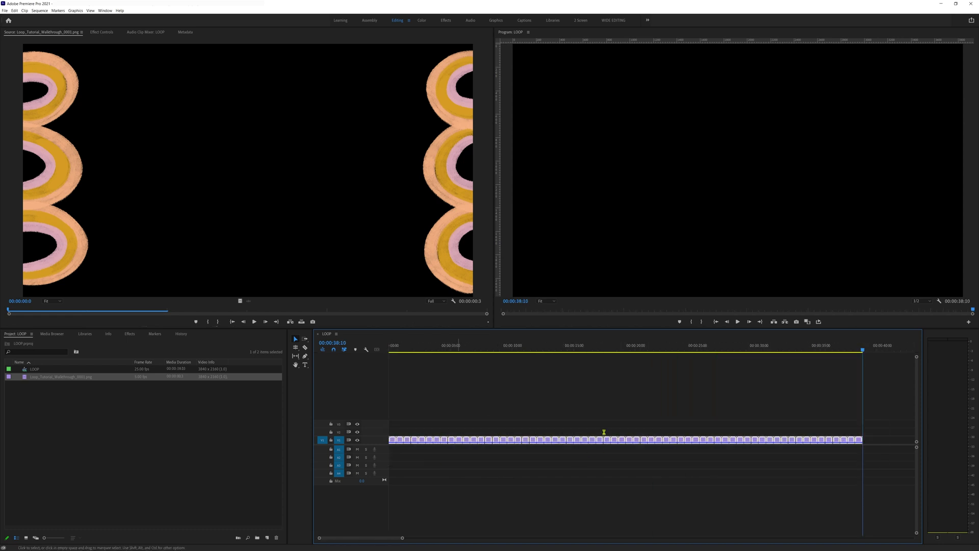
key(ctrl+c)
key(ctrl+v)
key(backslash)
- Delete every border clip past the 00:01:00:00 mark
click(730, 410)
drag(756, 348, 759, 351)
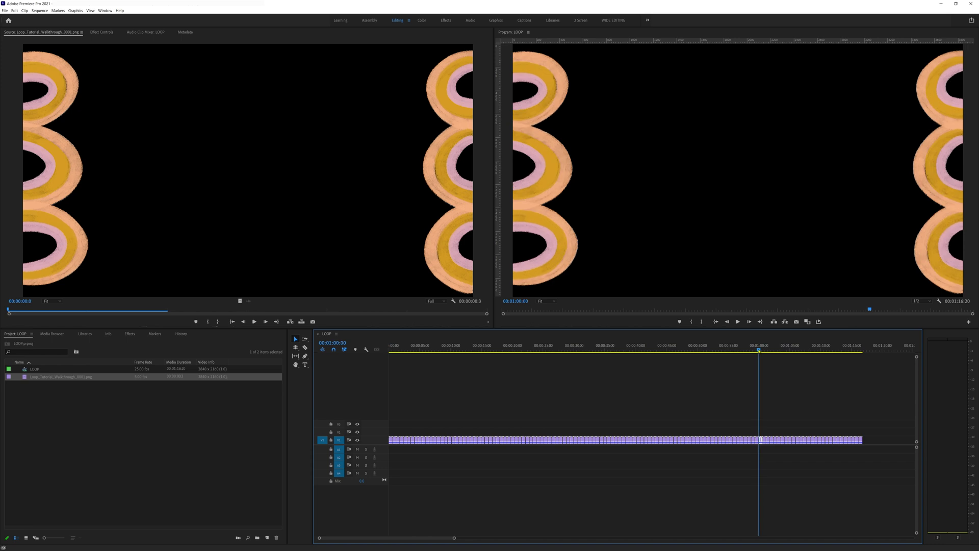
drag(877, 422, 760, 453)
key(Delete)
key(Left)
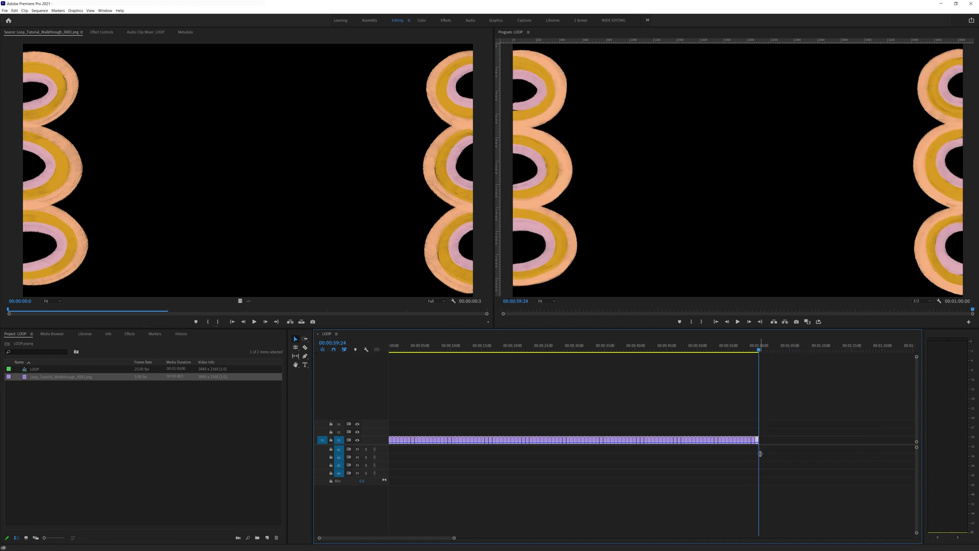
- Nest all the V1 border clips into a sequence named LOOPING BORDER
drag(779, 428, 406, 443)
right_click(406, 442)
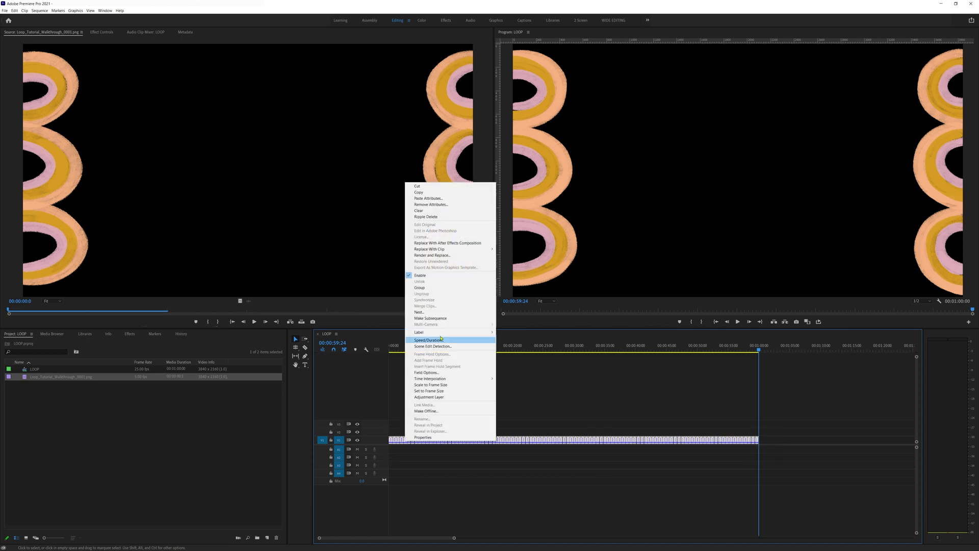
click(440, 313)
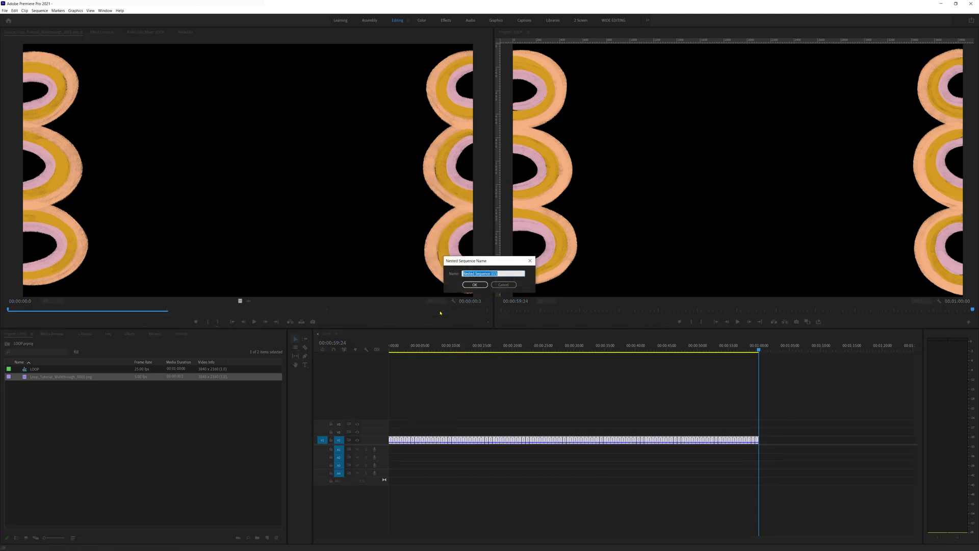
text(LOOPING BORDER)
click(476, 286)
- Shift the LOOPING BORDER clip later and shorten its end
drag(492, 345, 430, 345)
click(438, 443)
drag(437, 442, 456, 441)
drag(777, 438, 454, 441)
click(477, 346)
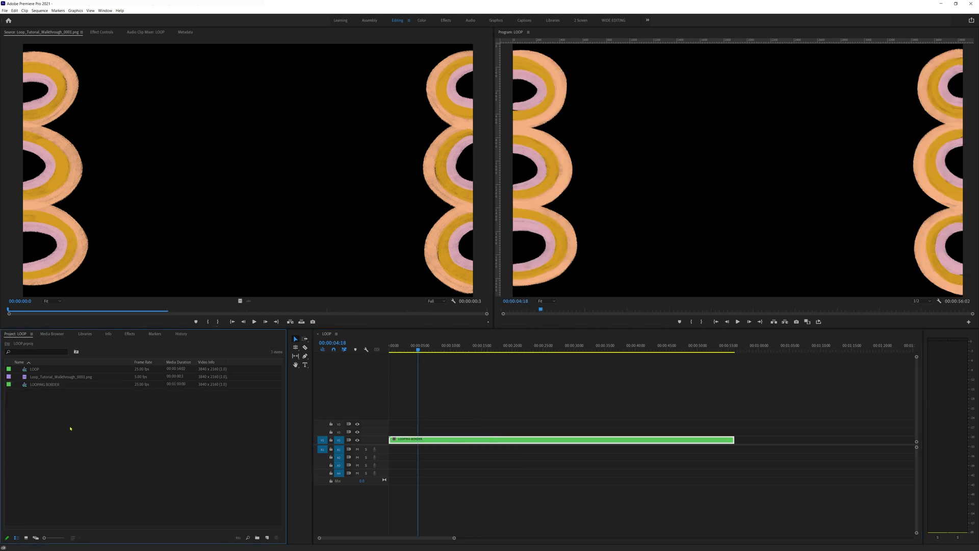
- Import the LoopTutorial_Frame01.jpg title image into the project
double_click(71, 427)
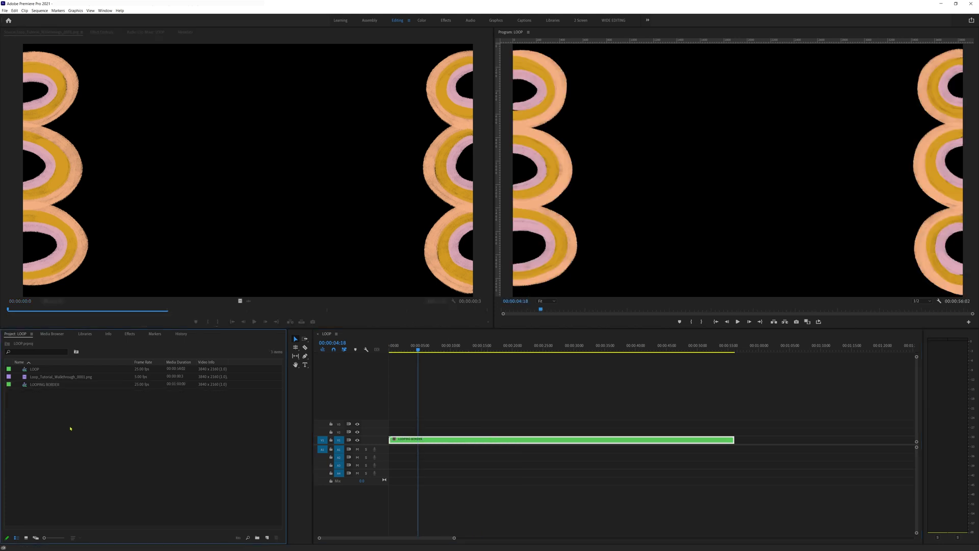
double_click(73, 426)
click(116, 106)
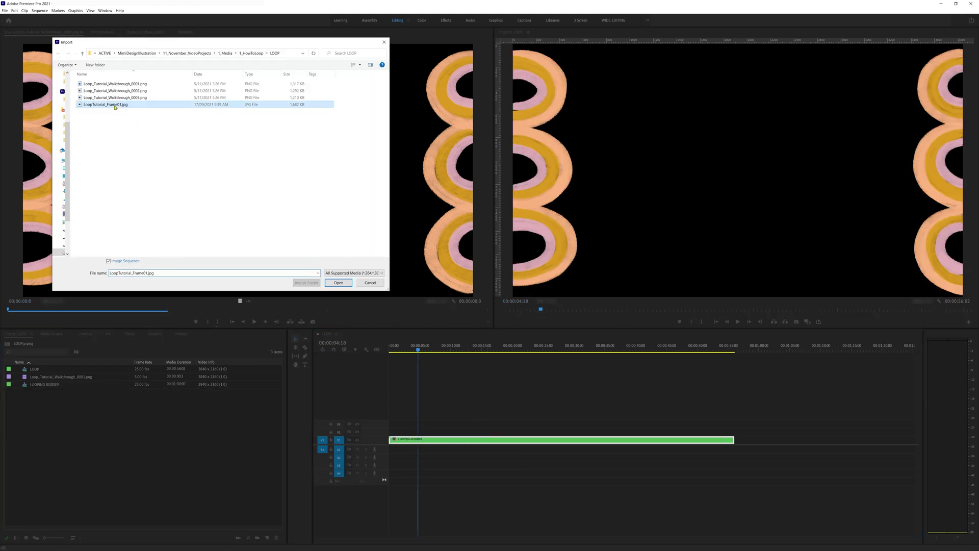
click(338, 282)
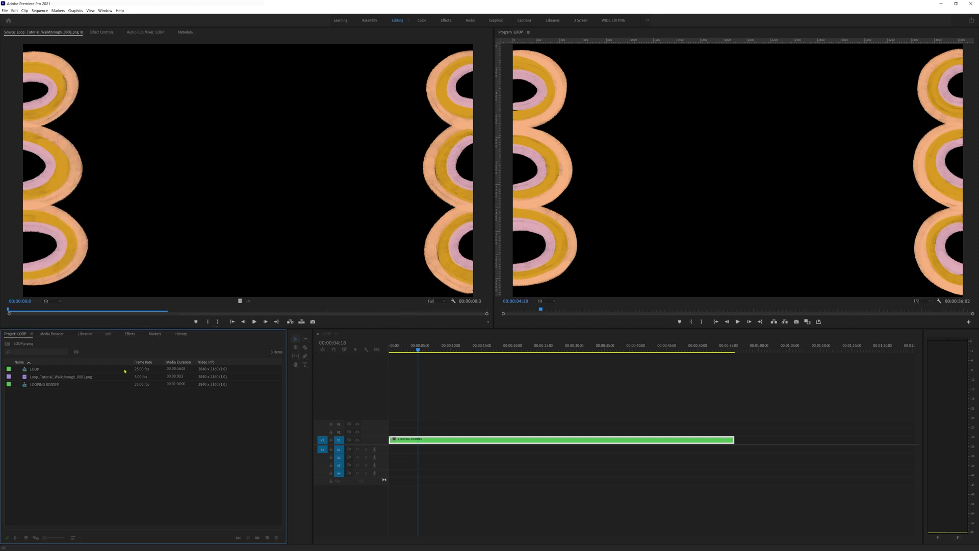
- Put the title image on the track below LOOPING BORDER, trimmed to the same length
double_click(24, 392)
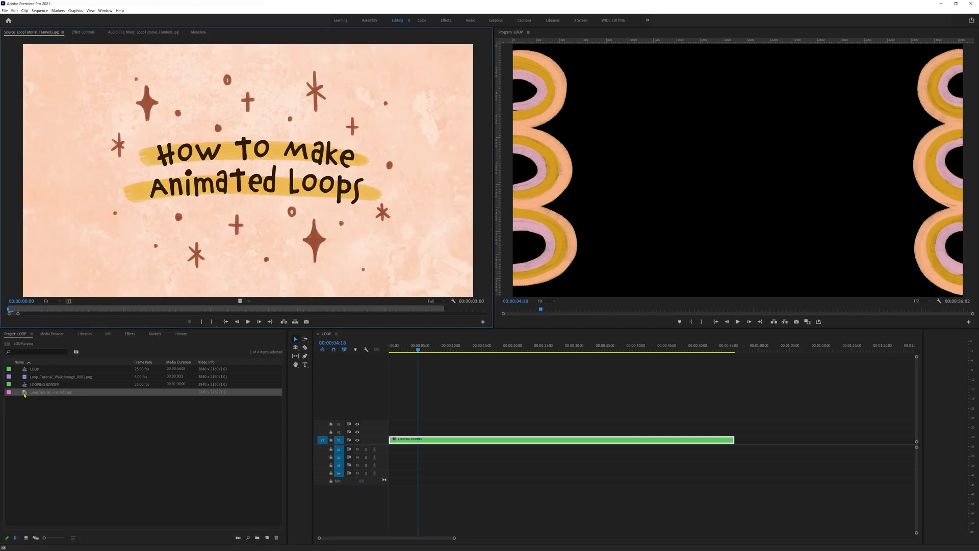
drag(24, 394, 419, 431)
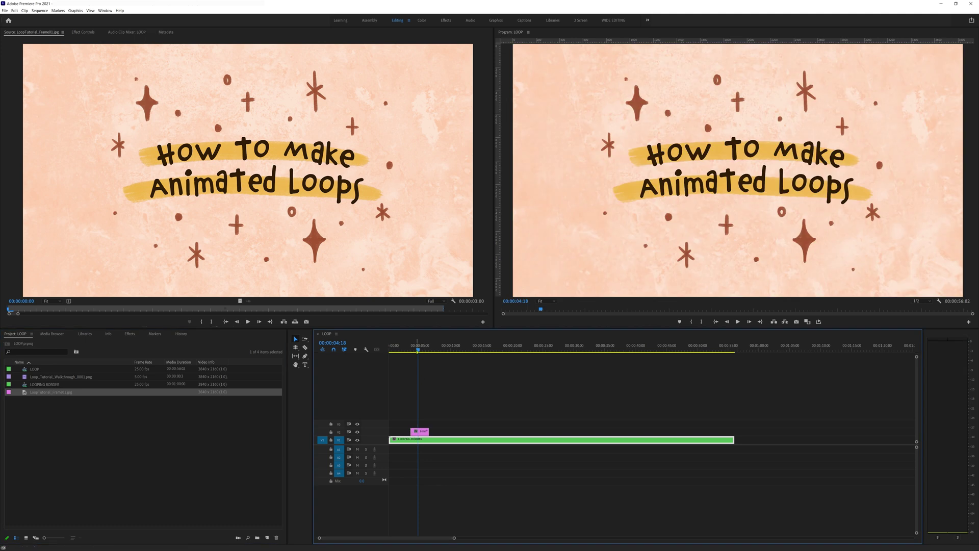
drag(417, 352, 416, 351)
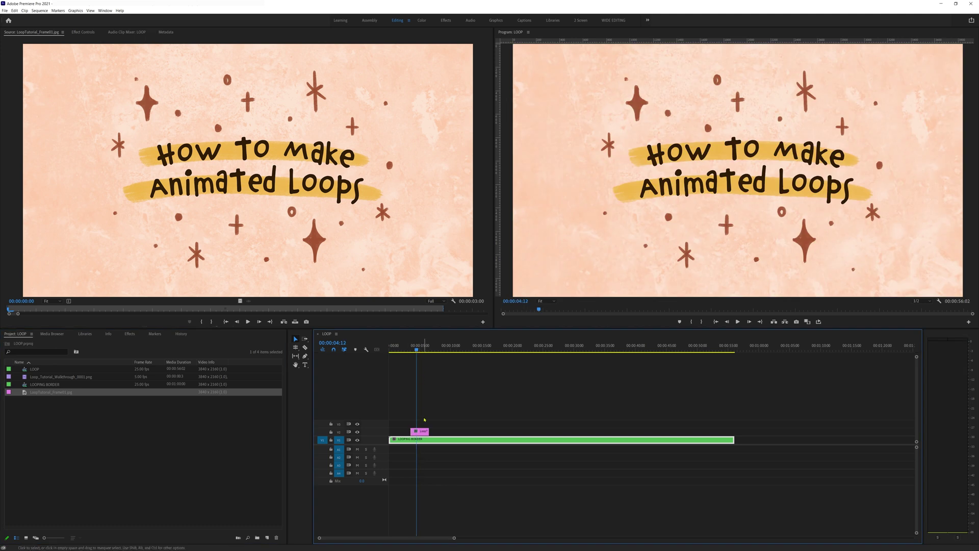
drag(424, 442, 730, 434)
click(418, 350)
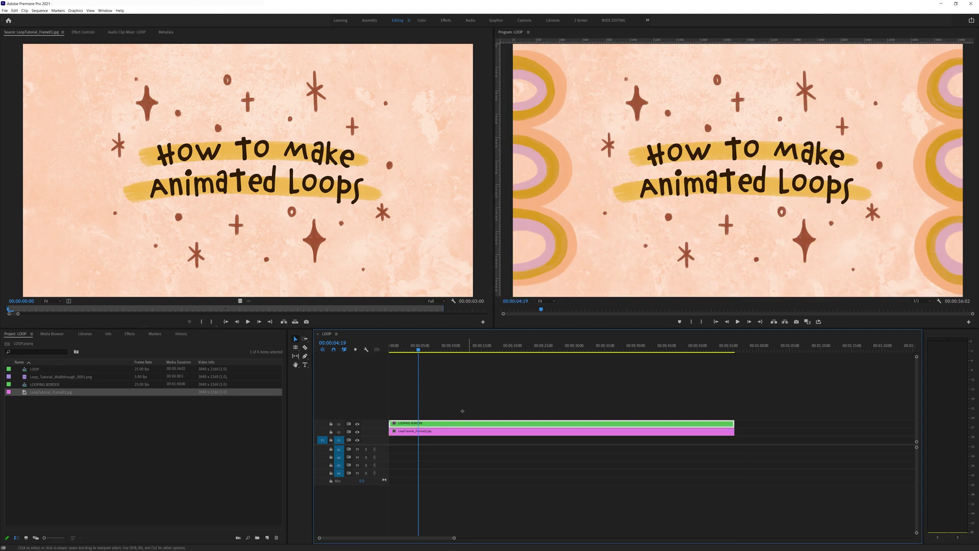
drag(435, 432, 435, 442)
key(Home)
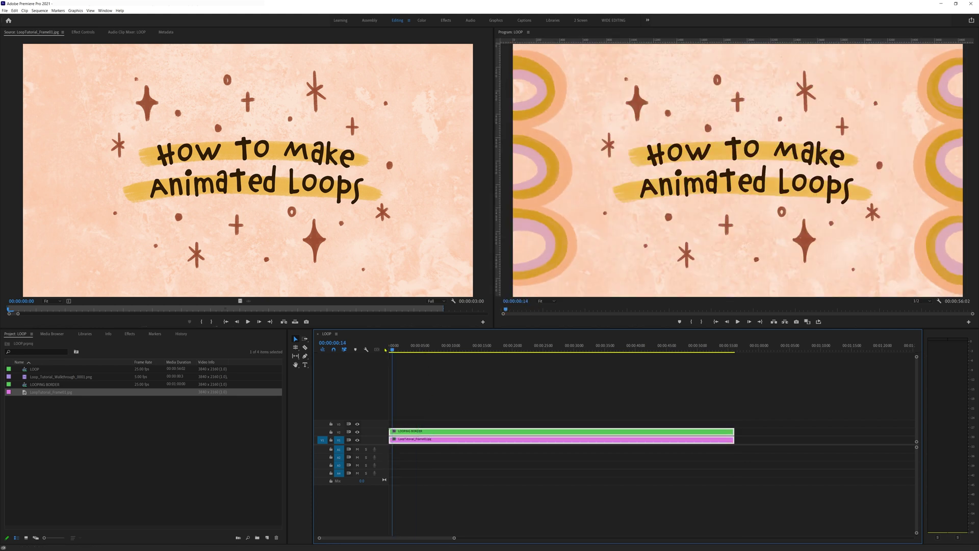
- Import Loop_Tutorial_Walkthrough_0001.png into After Effects as a PNG Sequence
key(space)
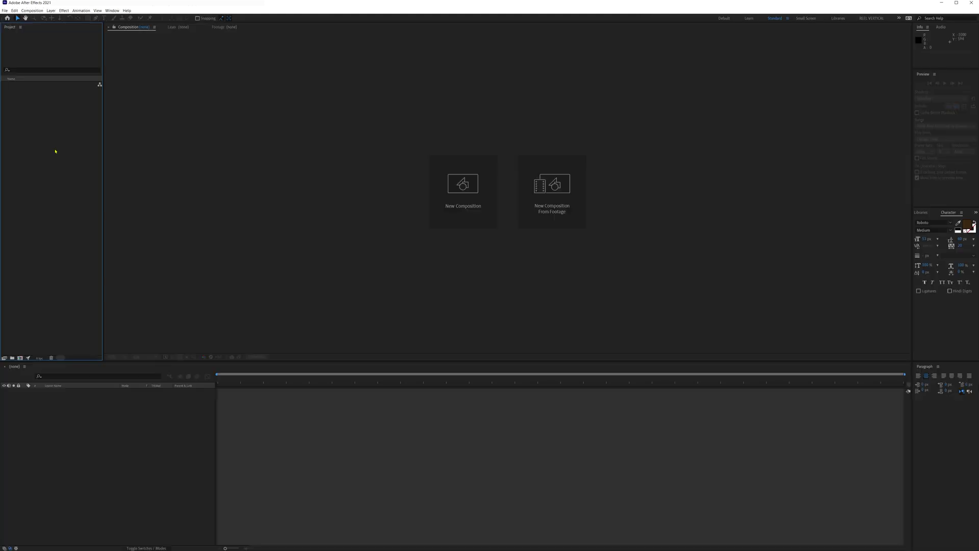
double_click(55, 151)
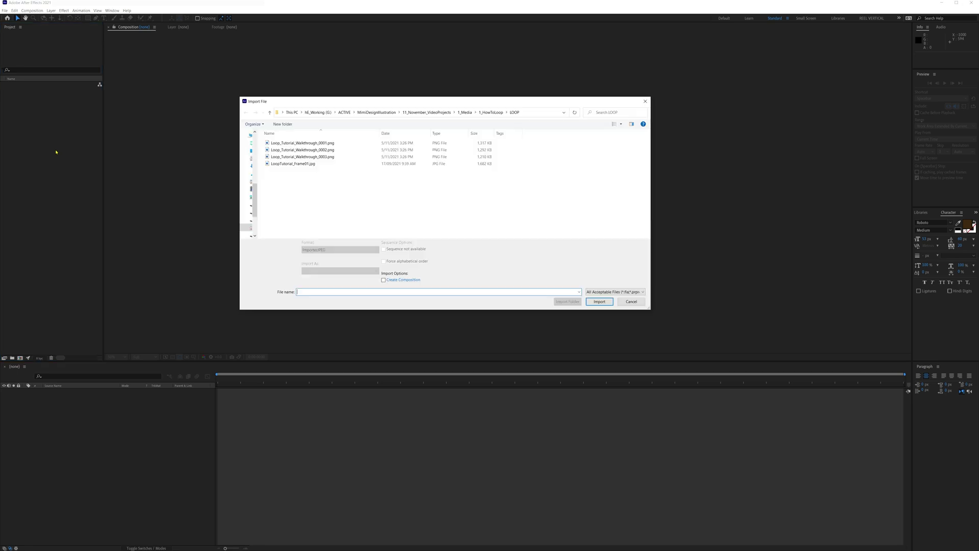
click(319, 144)
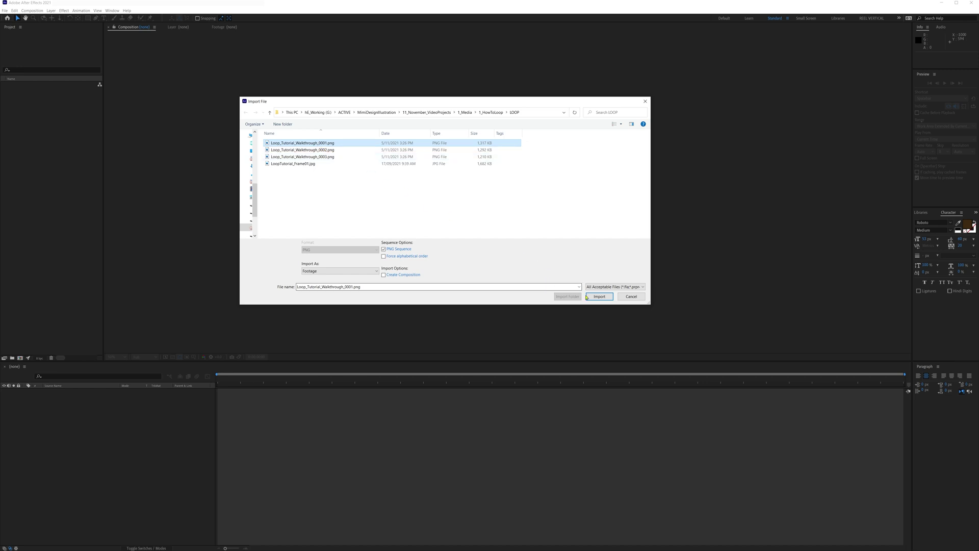
click(599, 297)
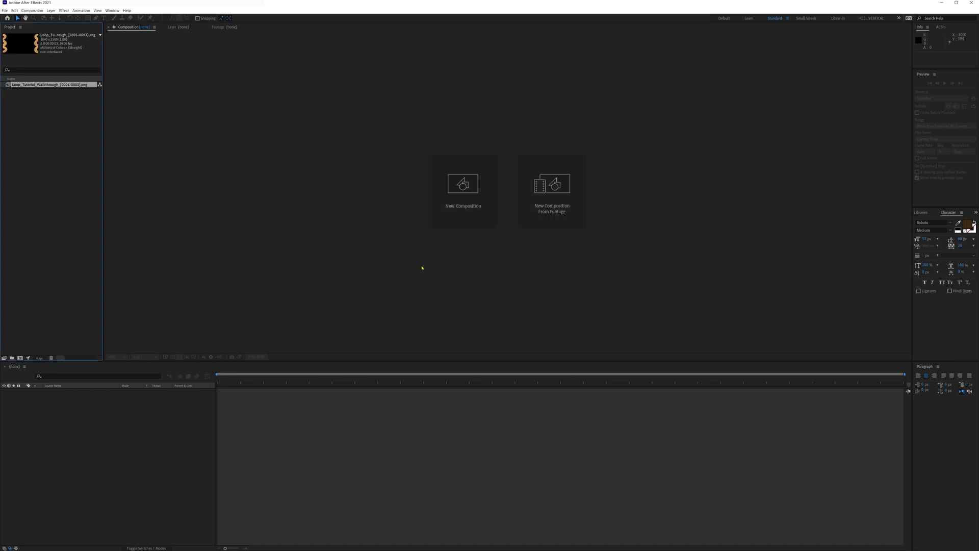
- Open the imported rainbow border sequence in the footage viewer and preview its animation
double_click(9, 85)
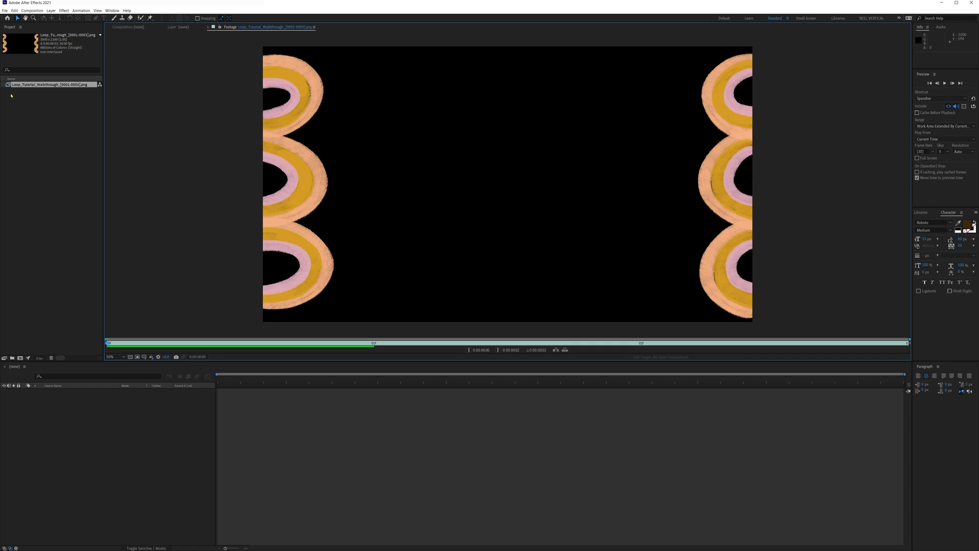
key(space)
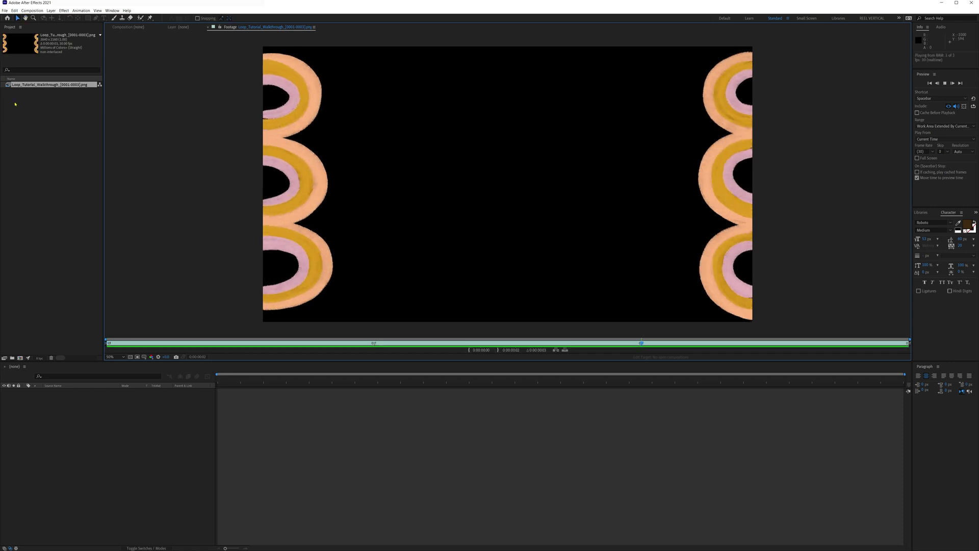
key(space)
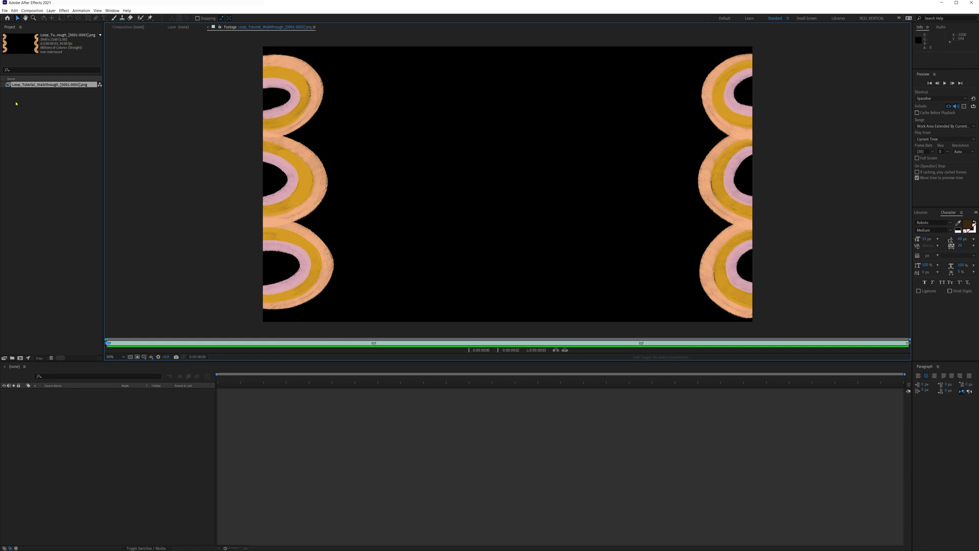
- Interpret the Loop_Tutorial_Walkthrough PNG sequence at 5 fps and preview it
right_click(21, 86)
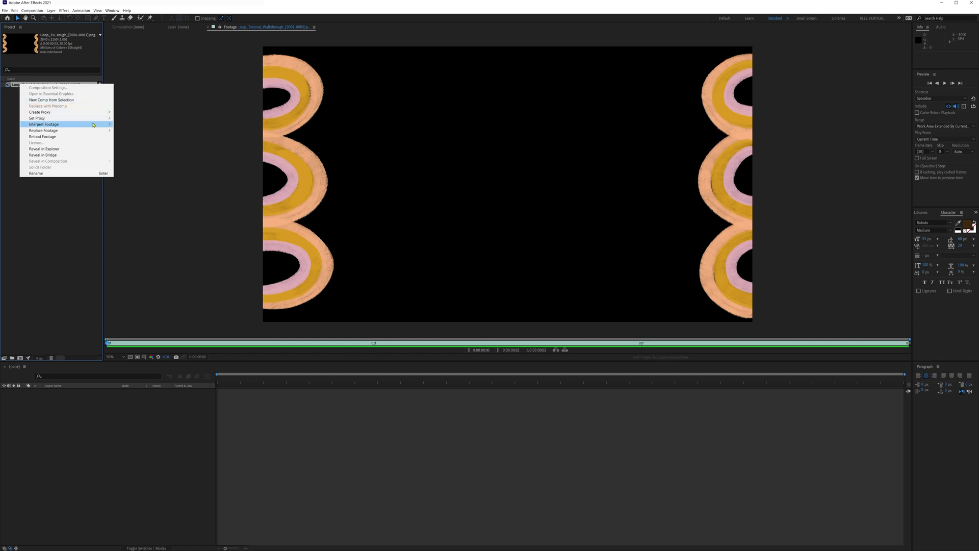
mouse_move(94, 124)
click(150, 127)
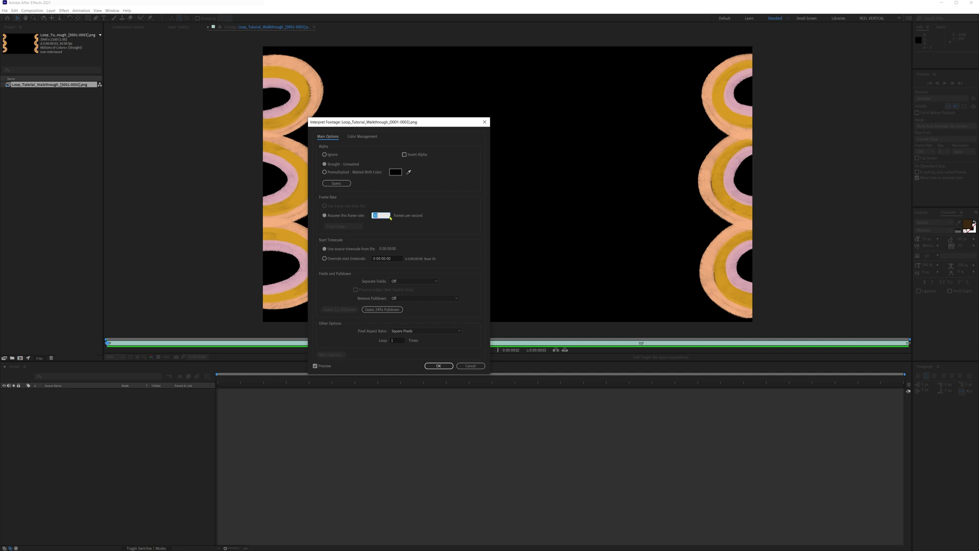
click(398, 216)
click(438, 365)
key(space)
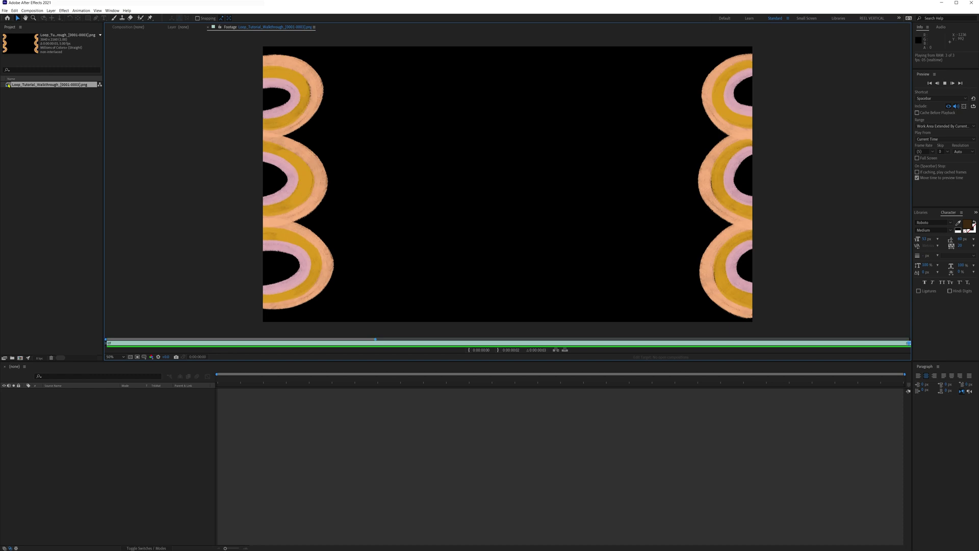
- Create a 3840 × 2160, 25 fps composition named LOOP and add the border sequence as its layer
key(space)
click(20, 358)
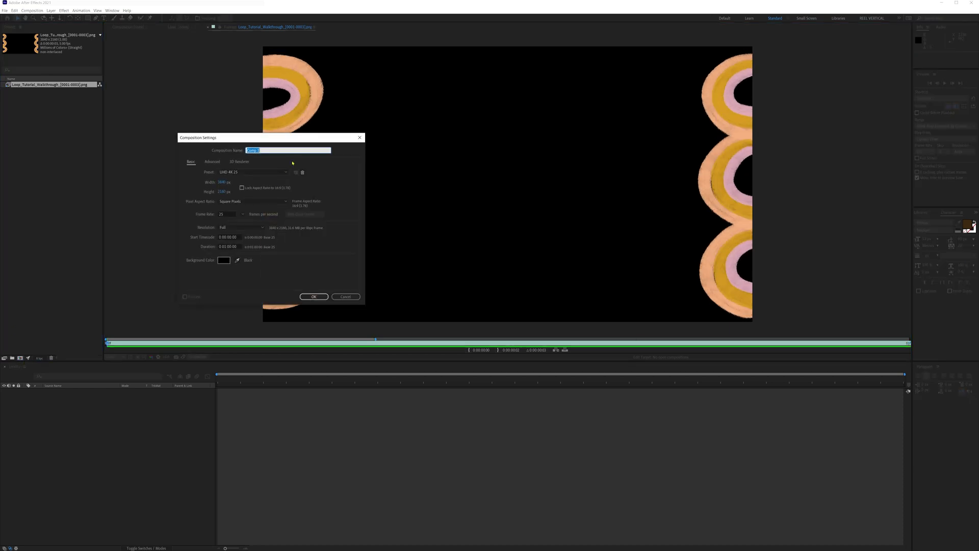
click(341, 209)
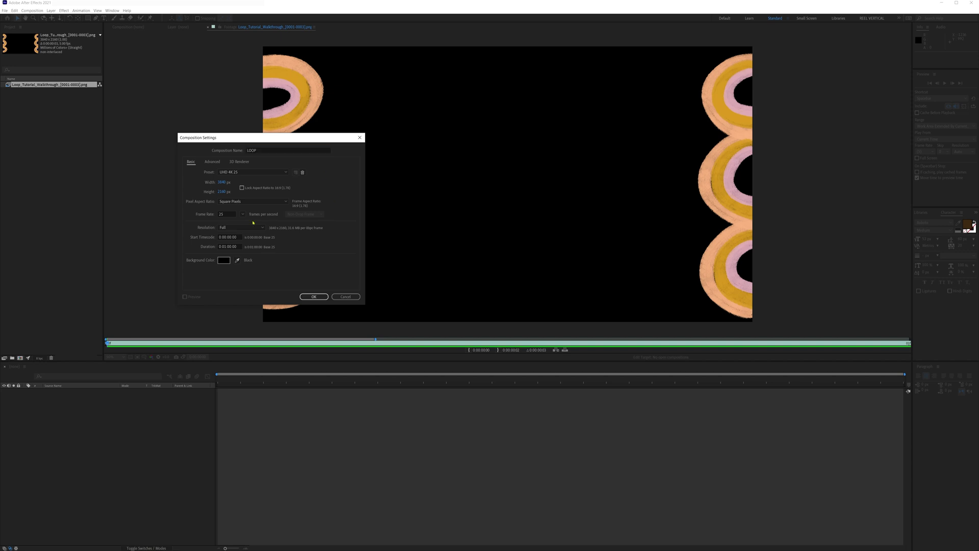
click(313, 296)
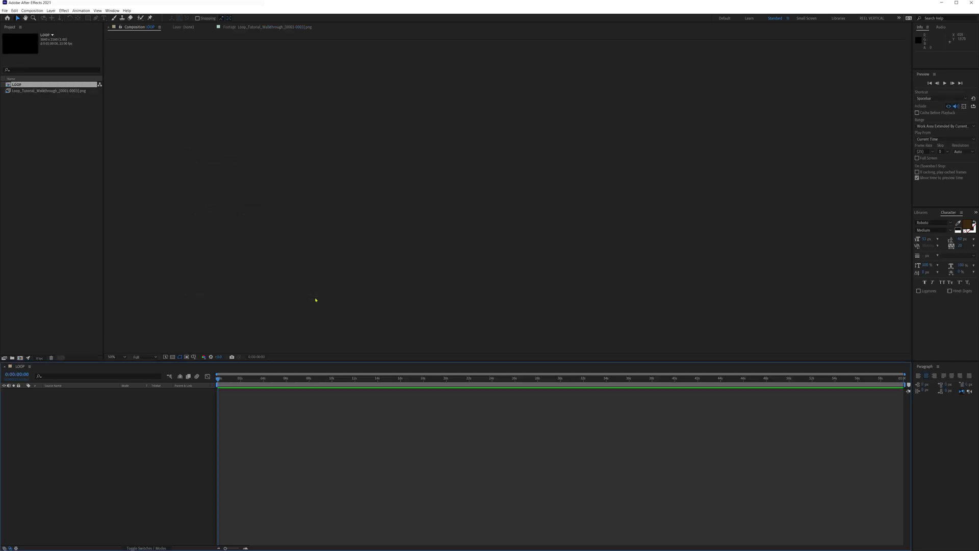
click(40, 90)
drag(29, 91, 114, 407)
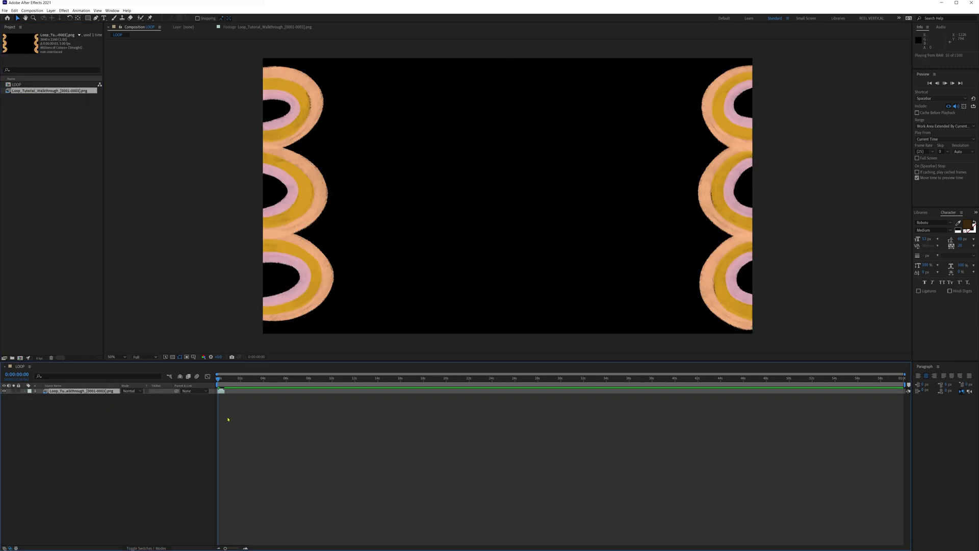
- Enable time remapping on the border layer and extend it to about 55 seconds
click(223, 391)
right_click(95, 391)
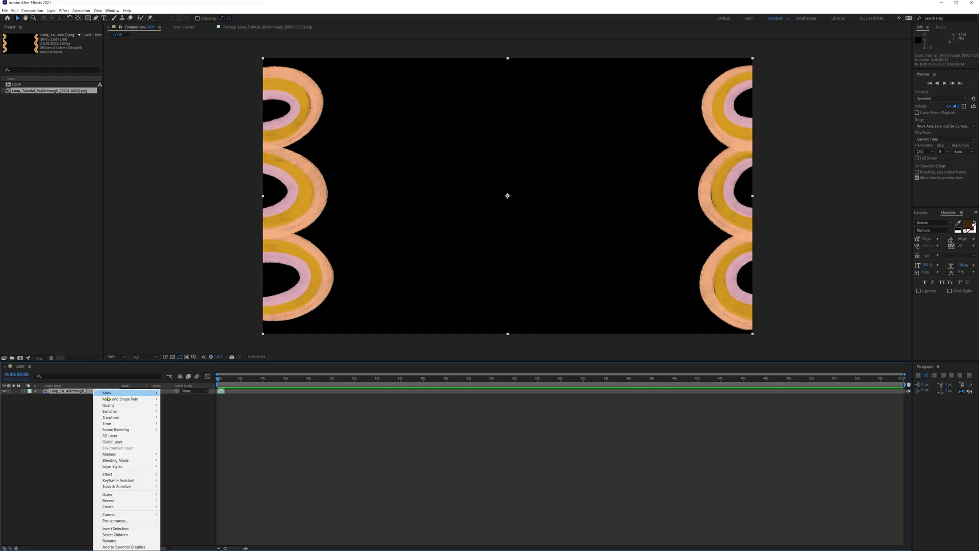
mouse_move(133, 425)
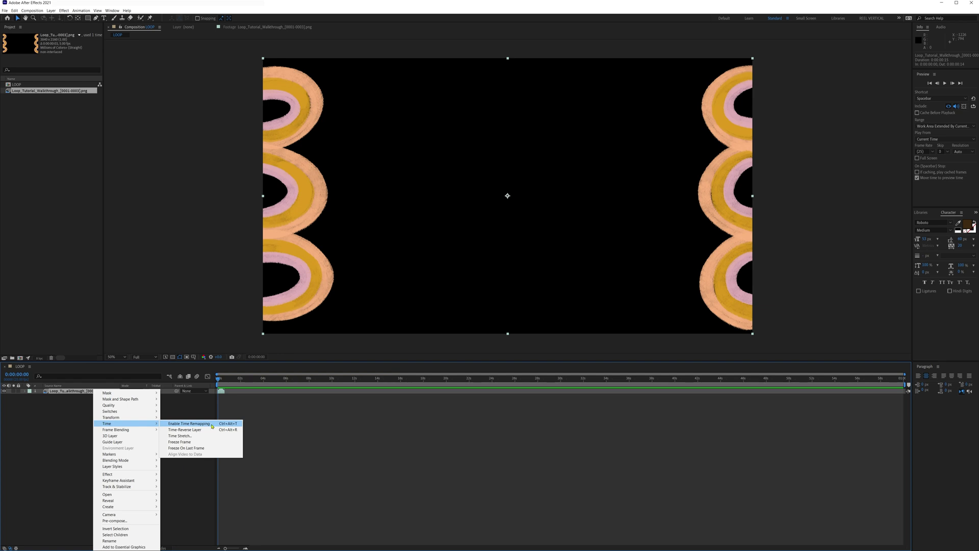
click(189, 423)
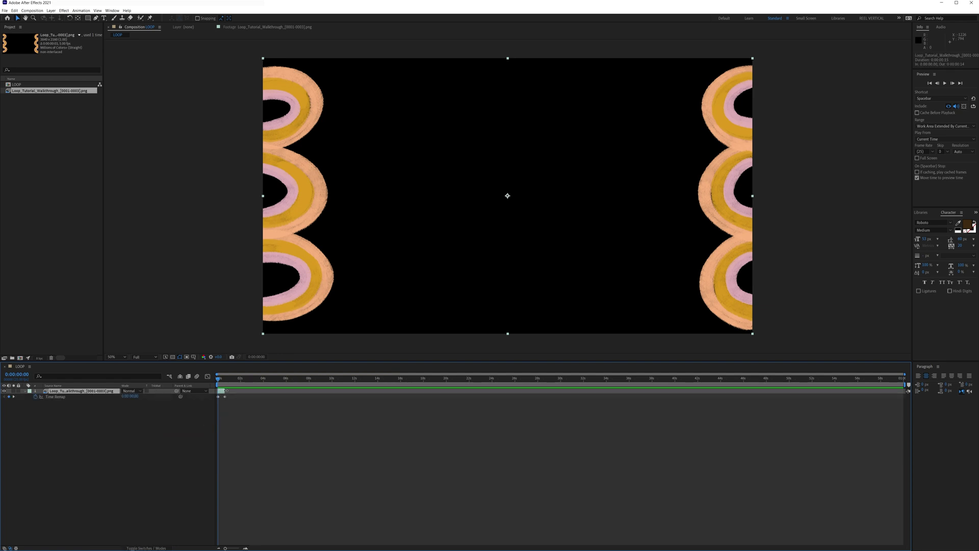
drag(225, 392, 870, 393)
key(space)
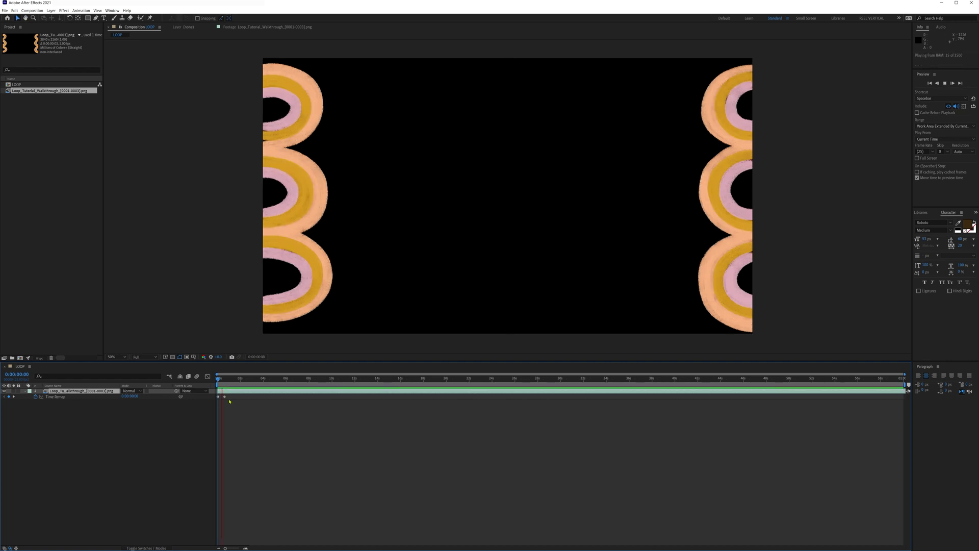
key(space)
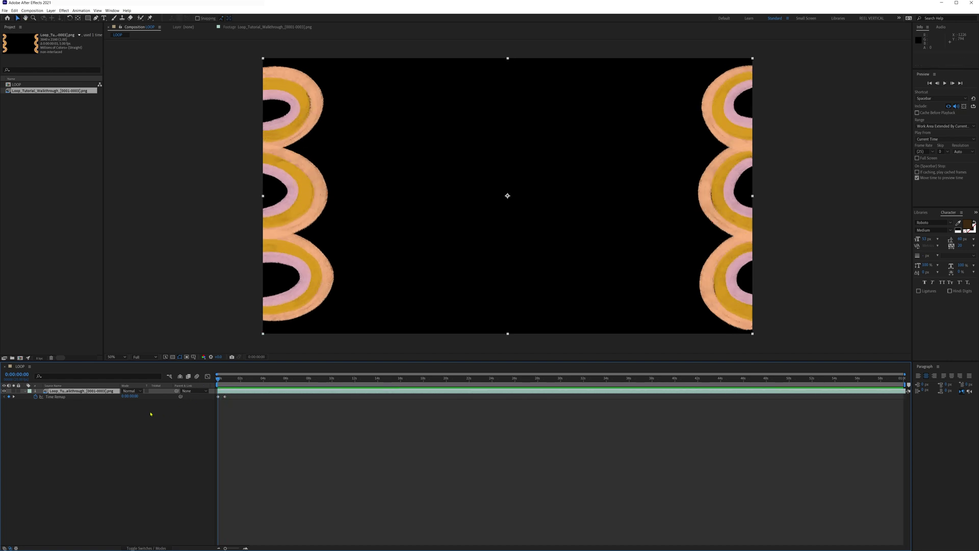
- Add a loopOut() expression to Time Remap and preview the repeating border
alt+click(36, 397)
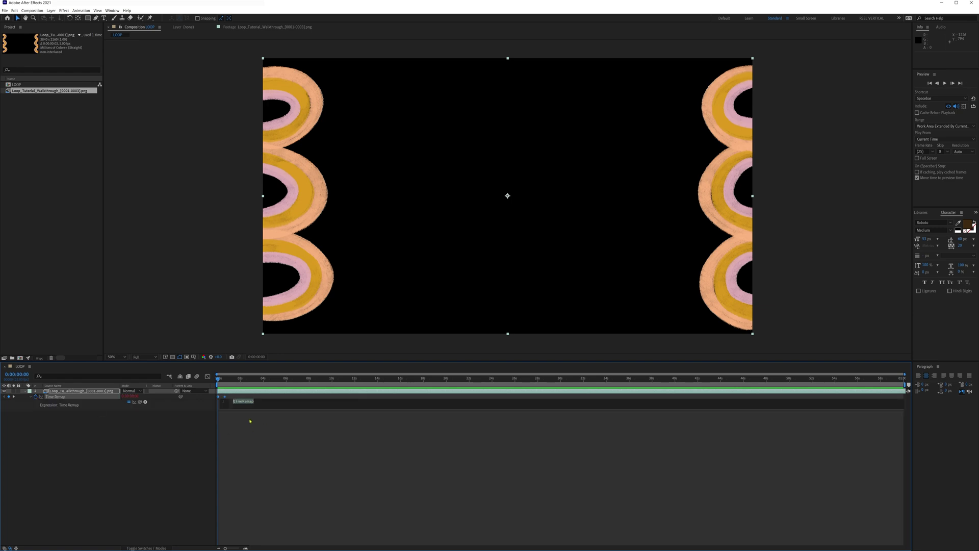
text(loopOut()
click(250, 420)
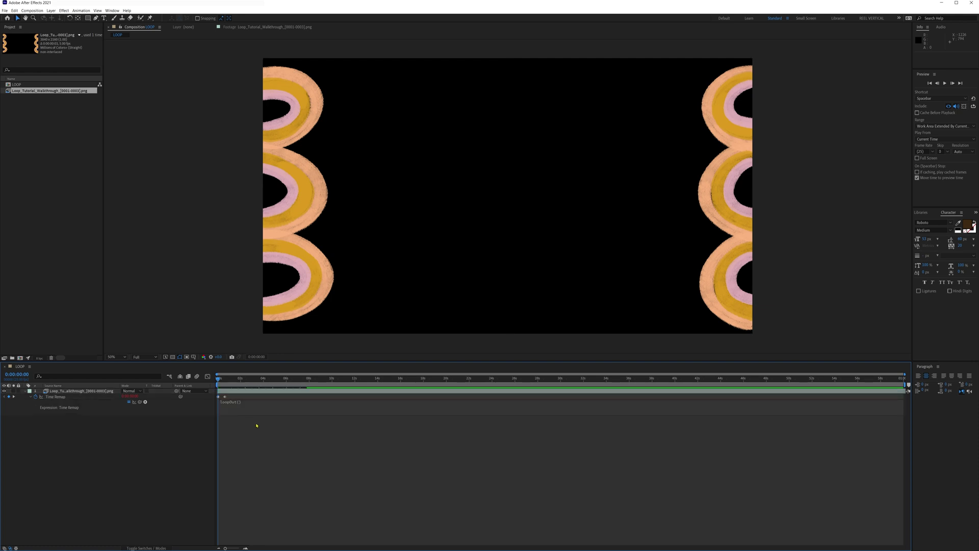
key(space)
key(space)
- Import LoopTutorial_Frame01.jpg and place it as a layer below the border in LOOP
key(ctrl+i)
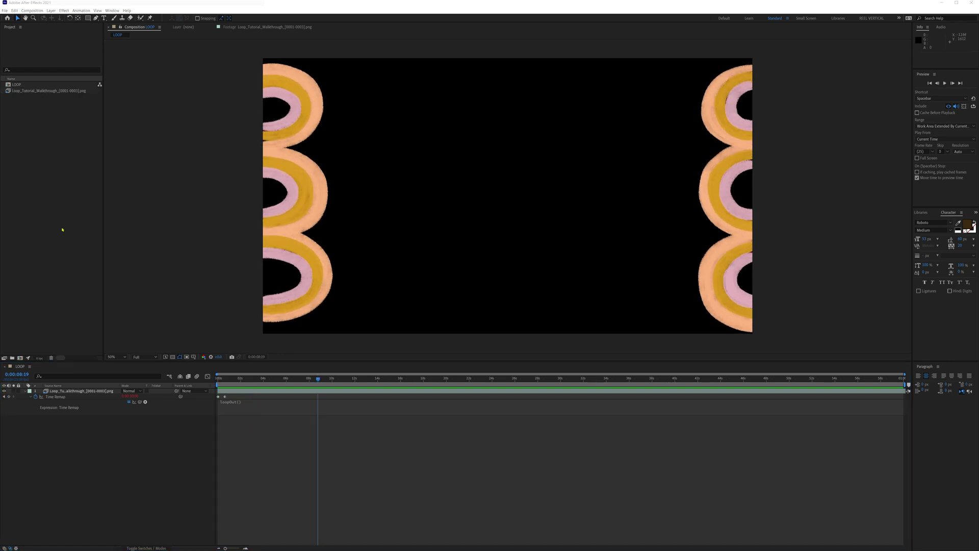
click(296, 163)
click(588, 303)
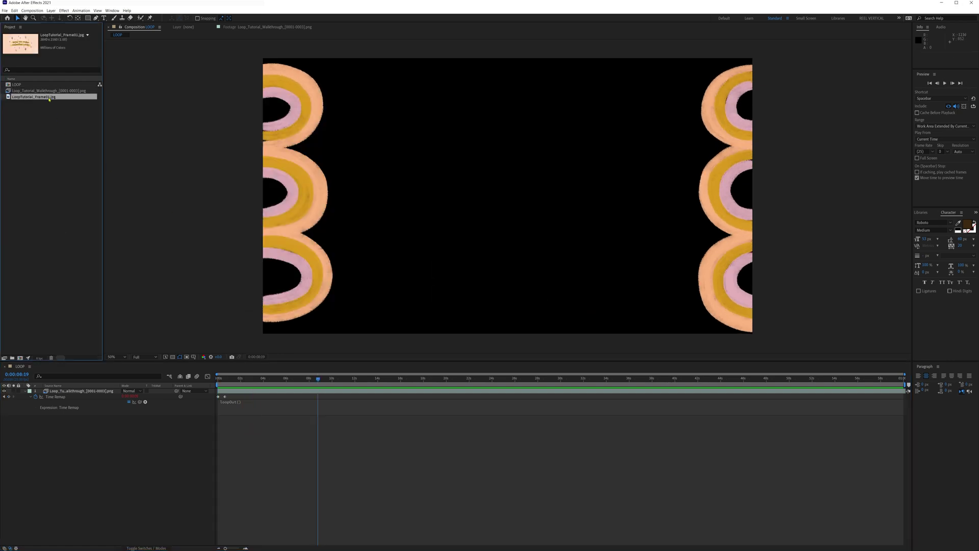
drag(33, 96, 92, 452)
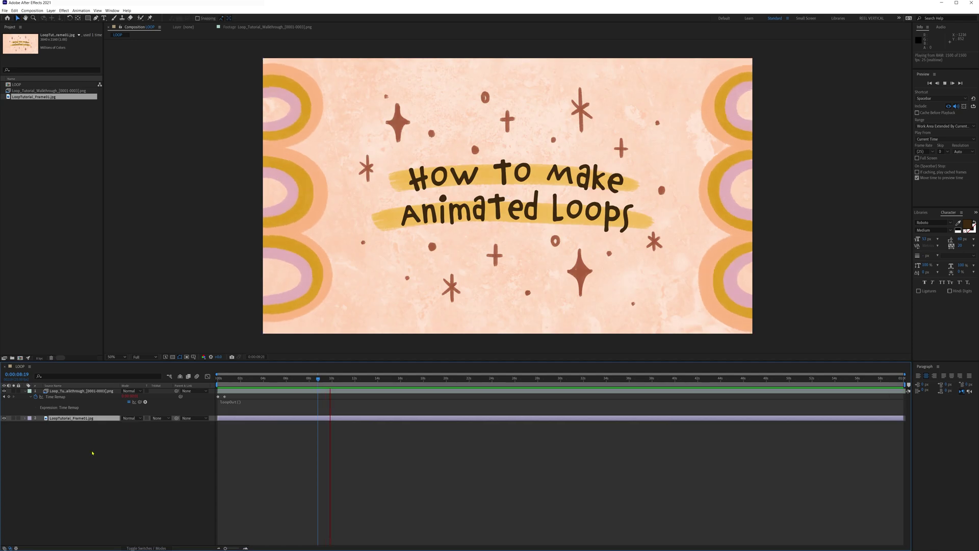